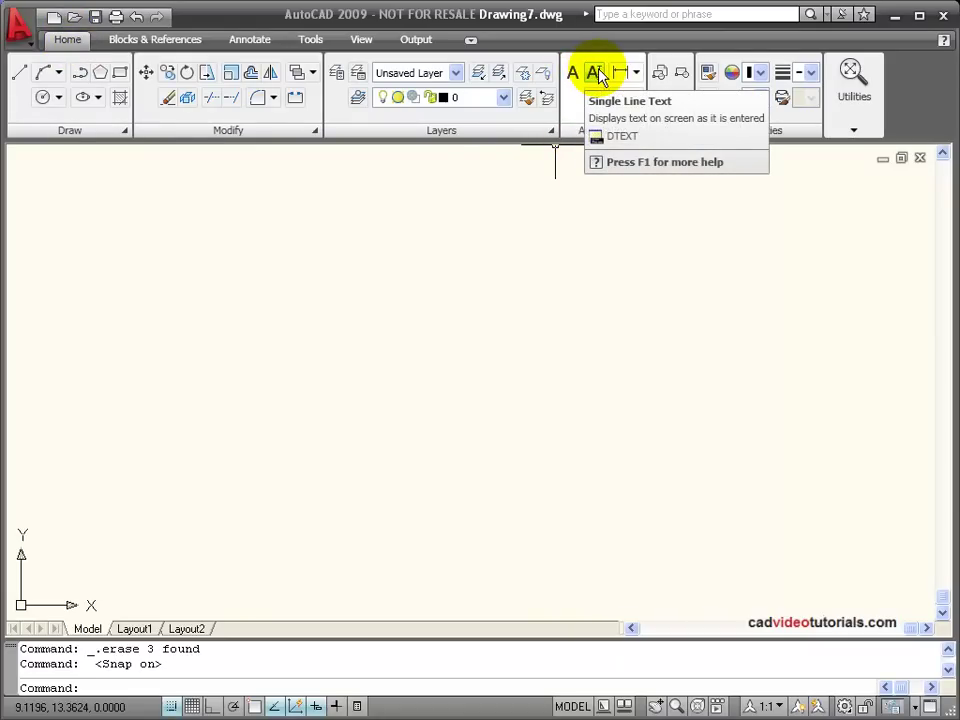
# - Start single-line text (TE) at an upper-left point with height 0.2000 and rotation 0
pyautogui.click(254, 45)
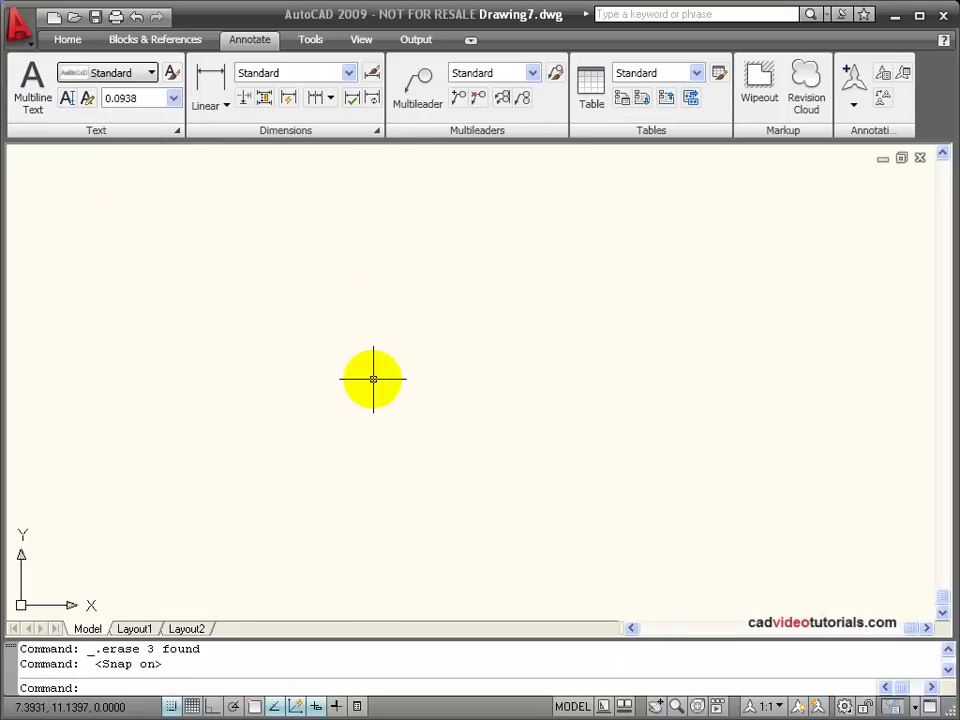
pyautogui.write('text')
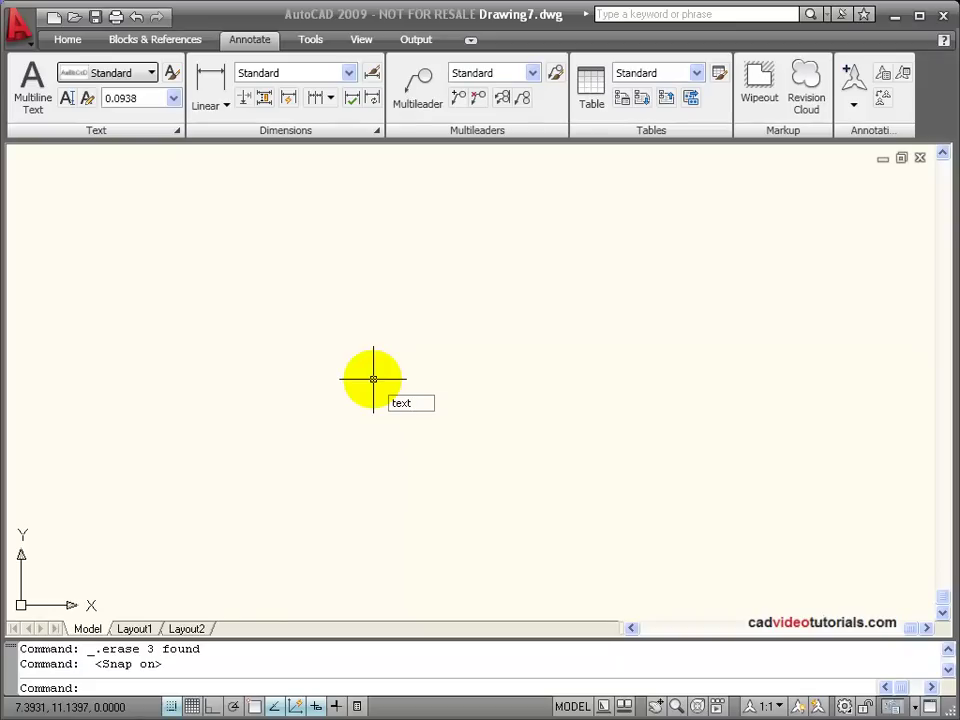
pyautogui.press('Return')
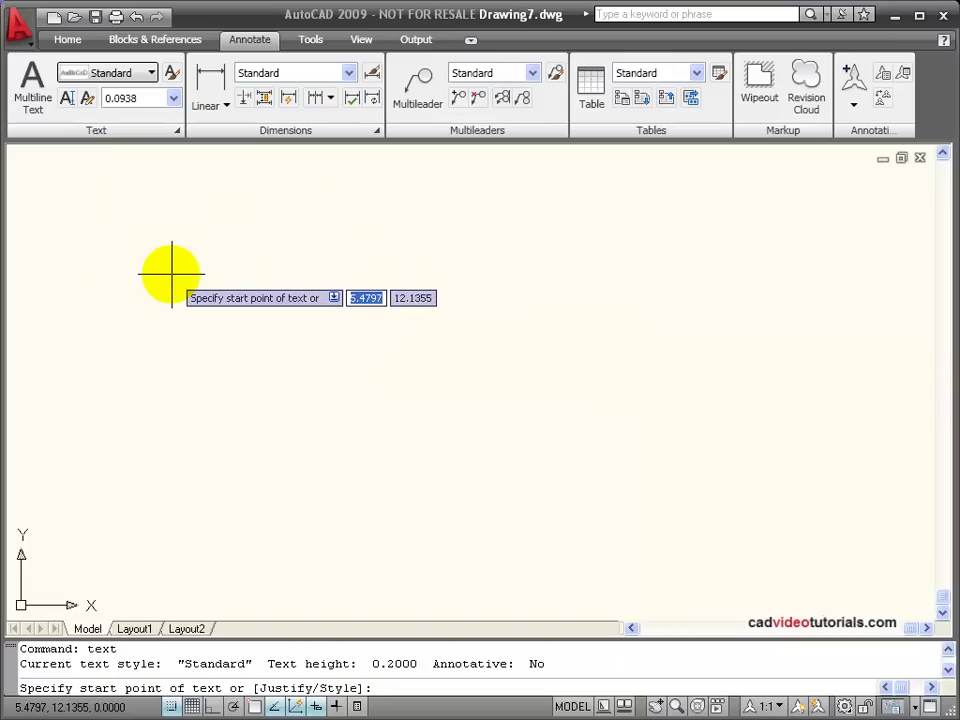
pyautogui.click(171, 273)
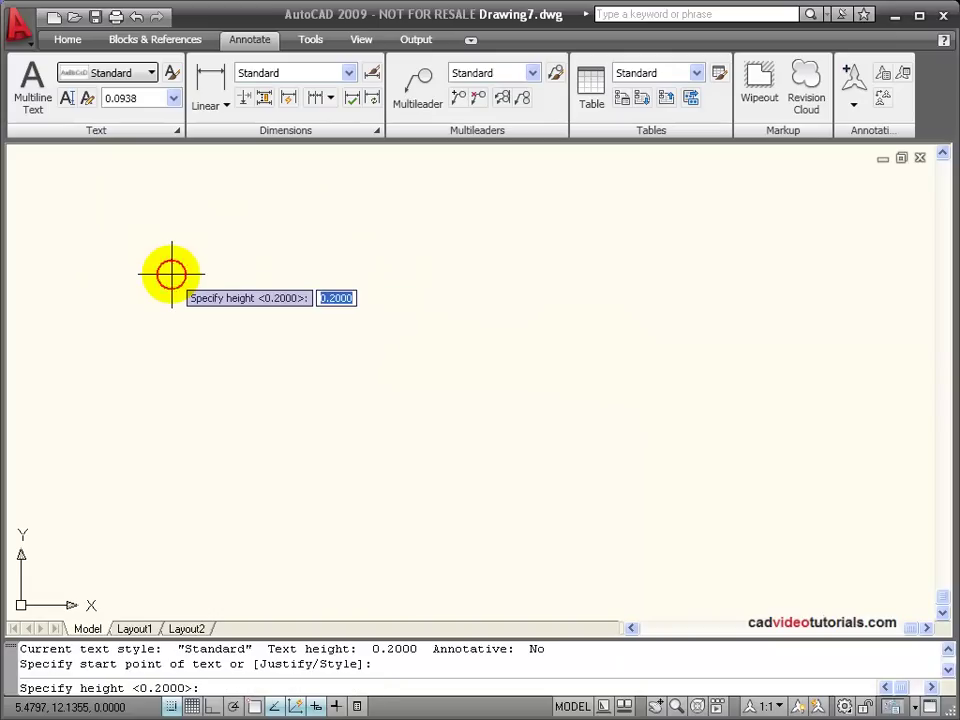
pyautogui.click(276, 268)
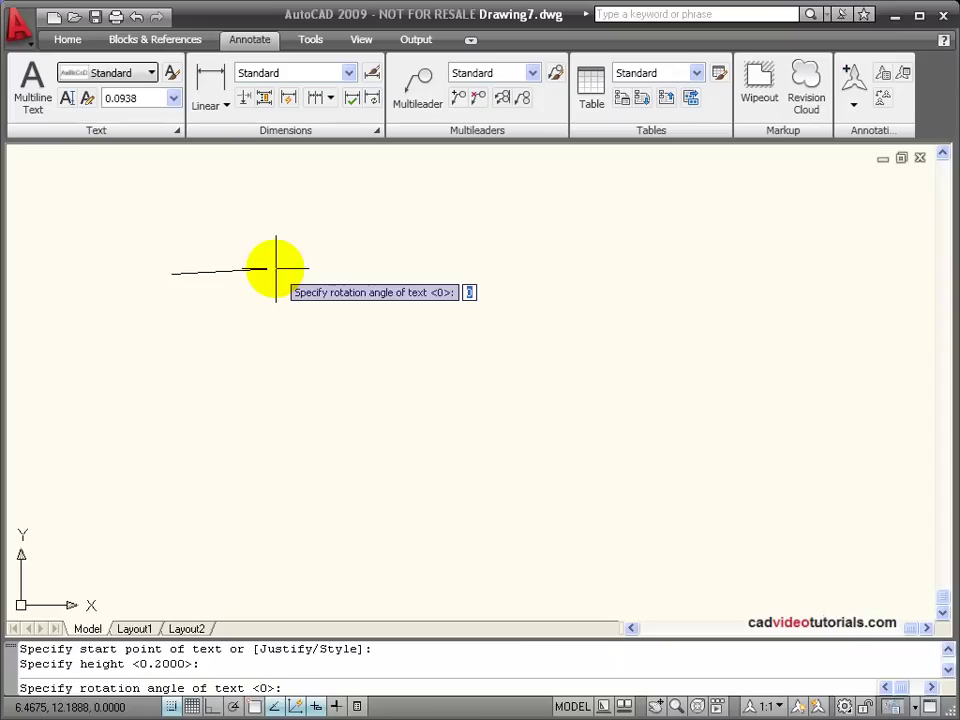
pyautogui.press('Return')
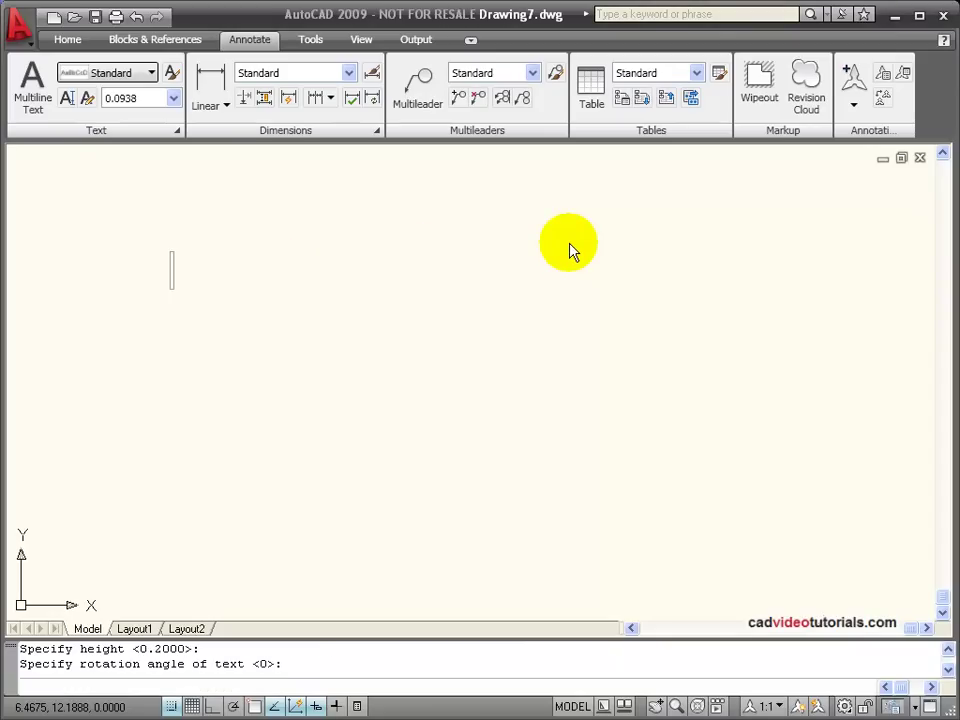
# - Type 'This is single line text', 'This is line two' and 'This is line three' as stacked lines, then end TEXT
pyautogui.write('This is ')
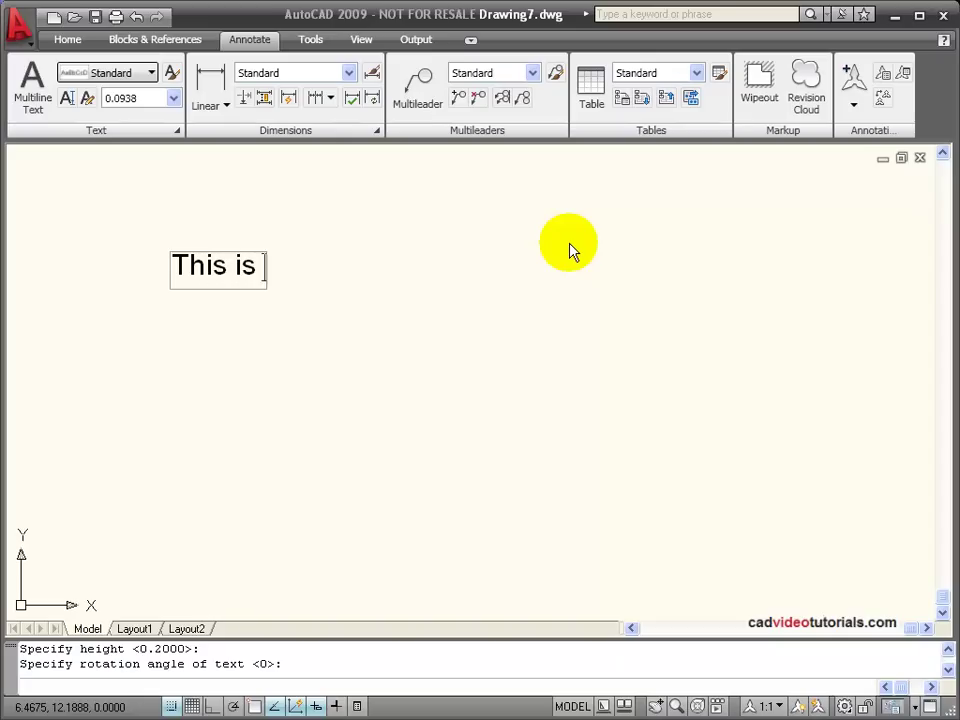
pyautogui.write('sign')
pyautogui.press('BackSpace')
pyautogui.press('BackSpace')
pyautogui.write('ngle line text')
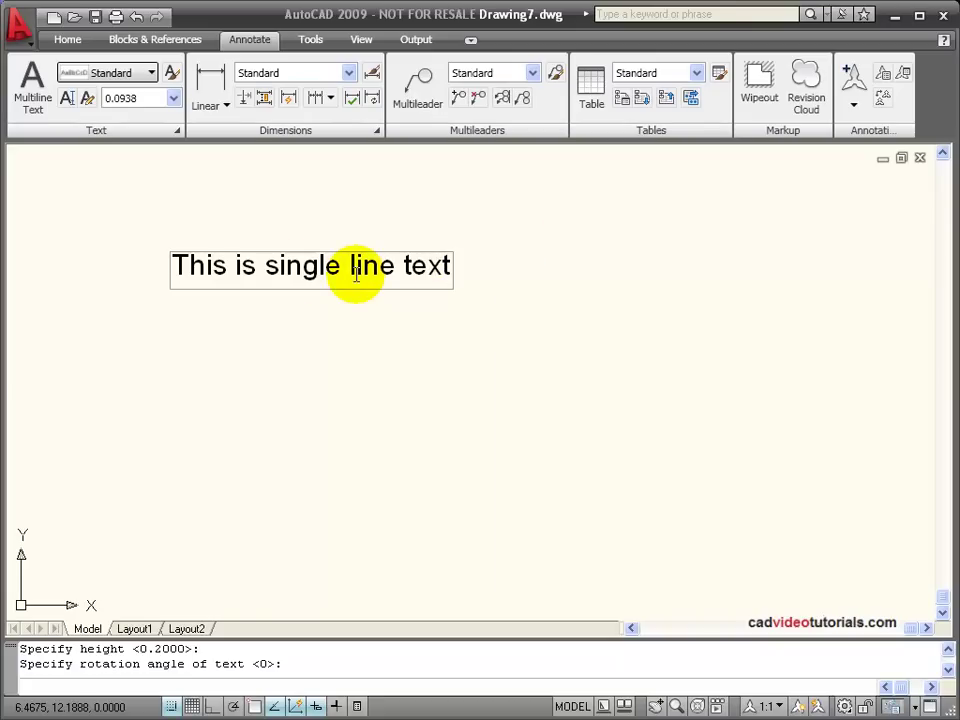
pyautogui.press('Return')
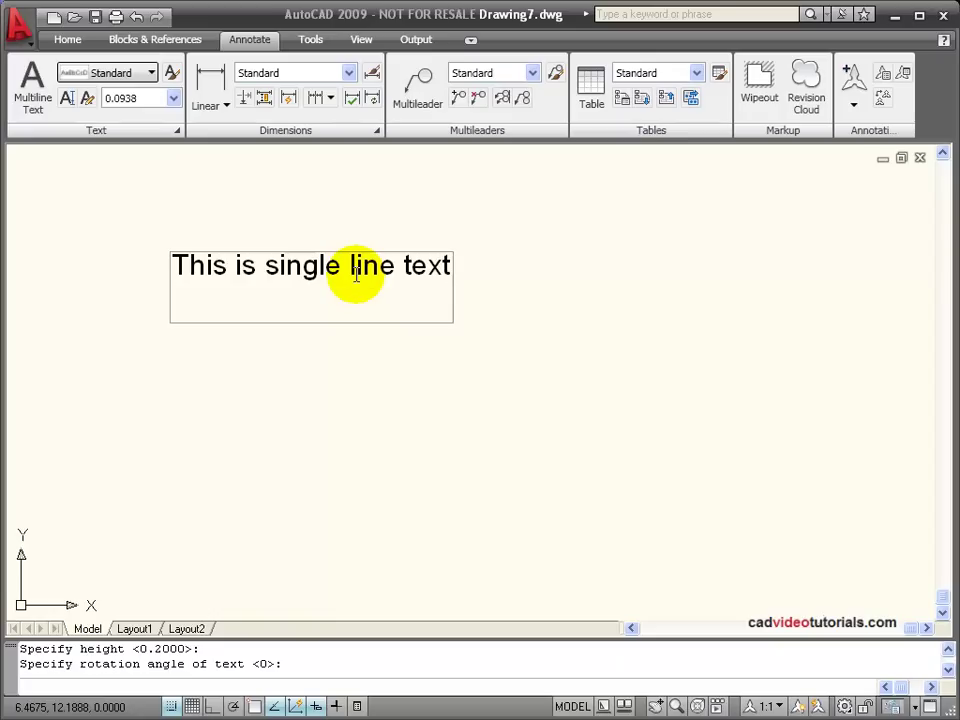
pyautogui.write('This is l')
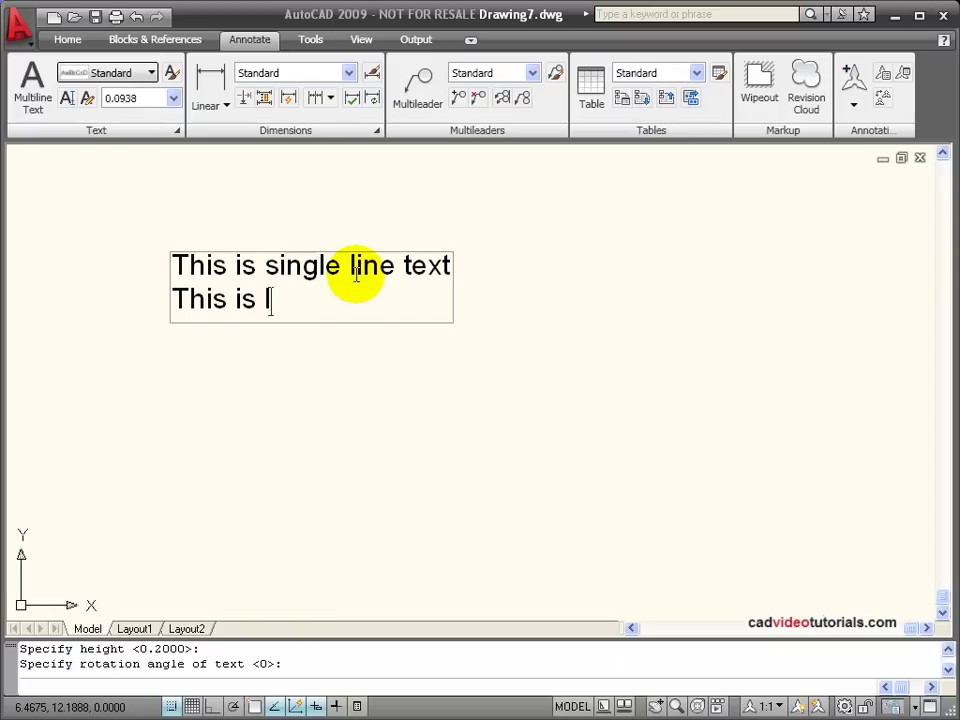
pyautogui.write('ine two')
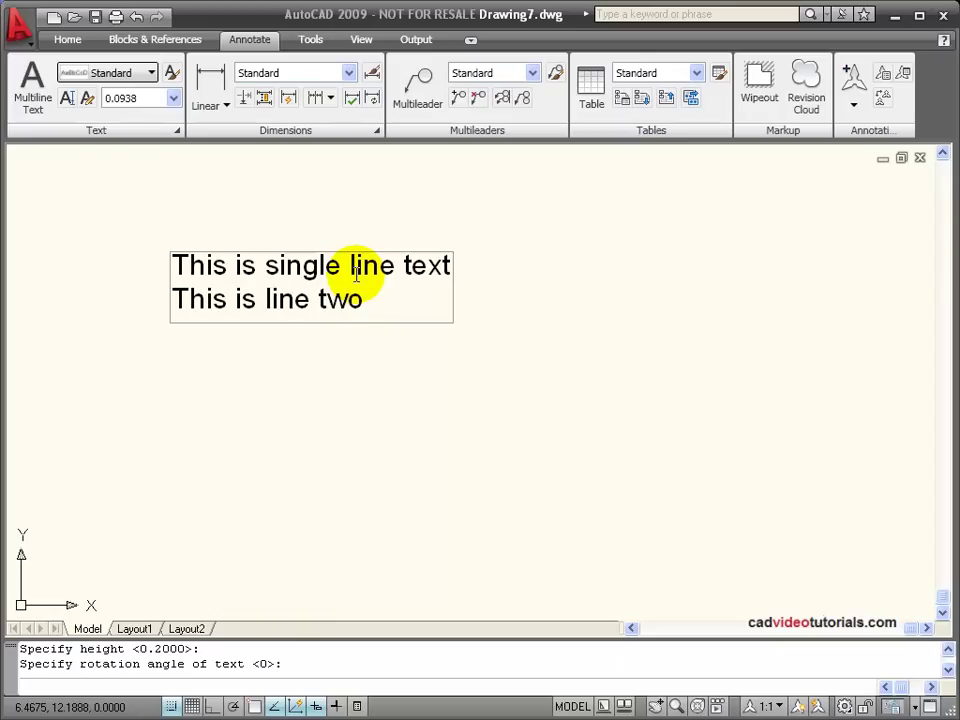
pyautogui.press('Return')
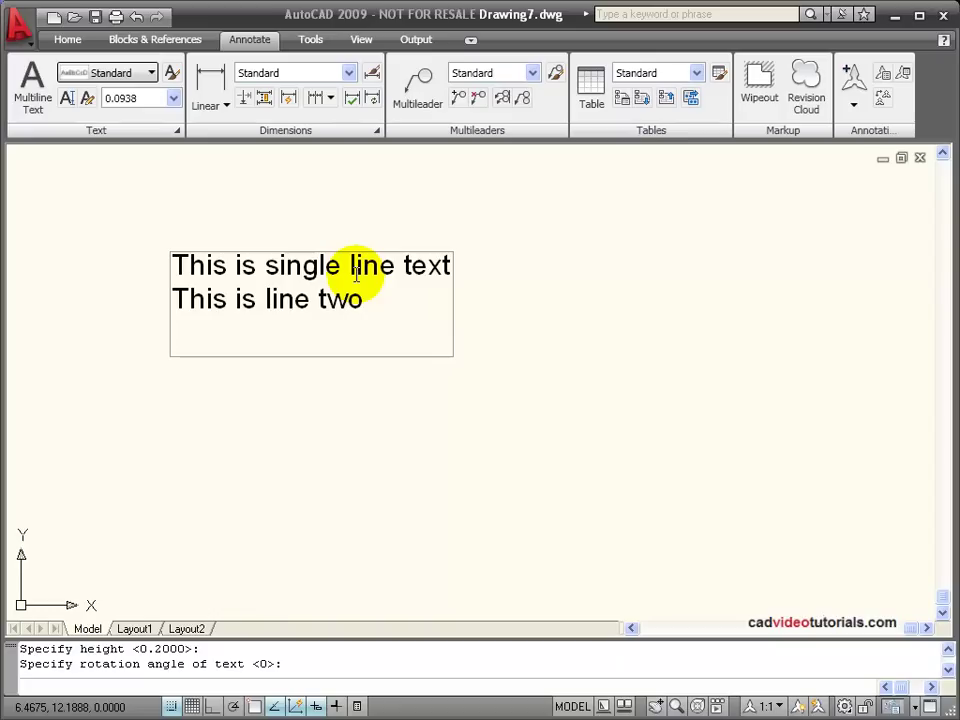
pyautogui.write('This is line th')
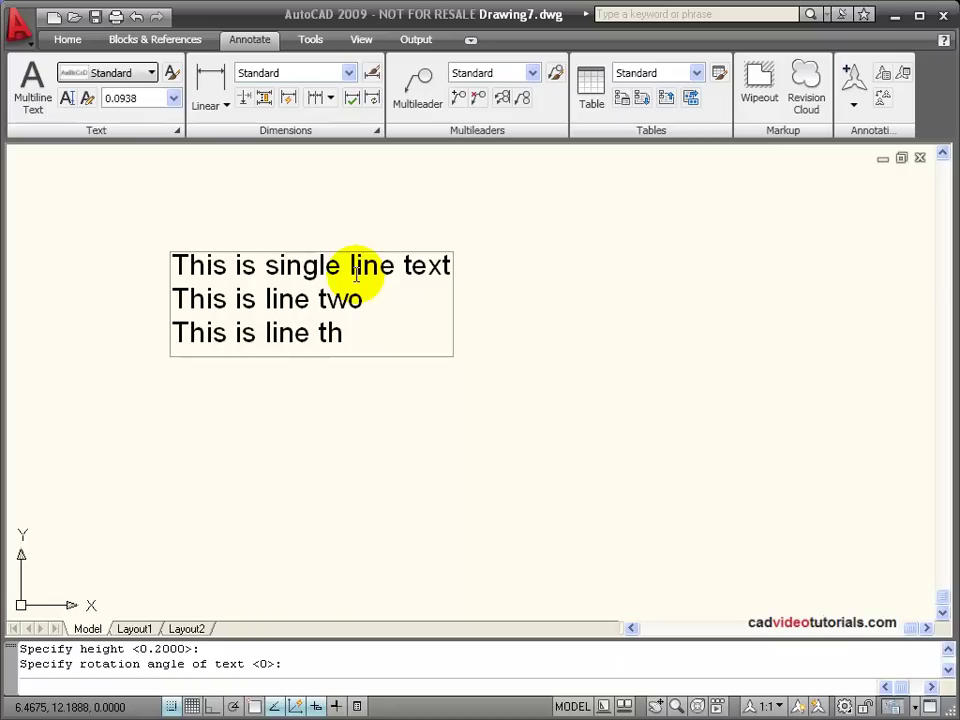
pyautogui.write('ree')
pyautogui.press('Return')
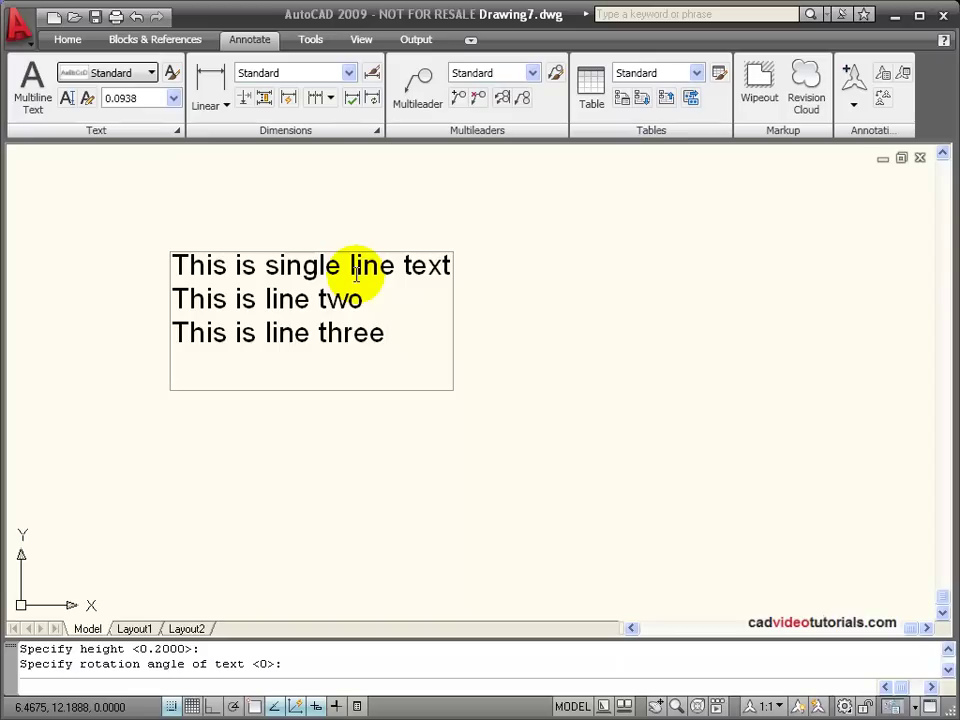
pyautogui.press('Return')
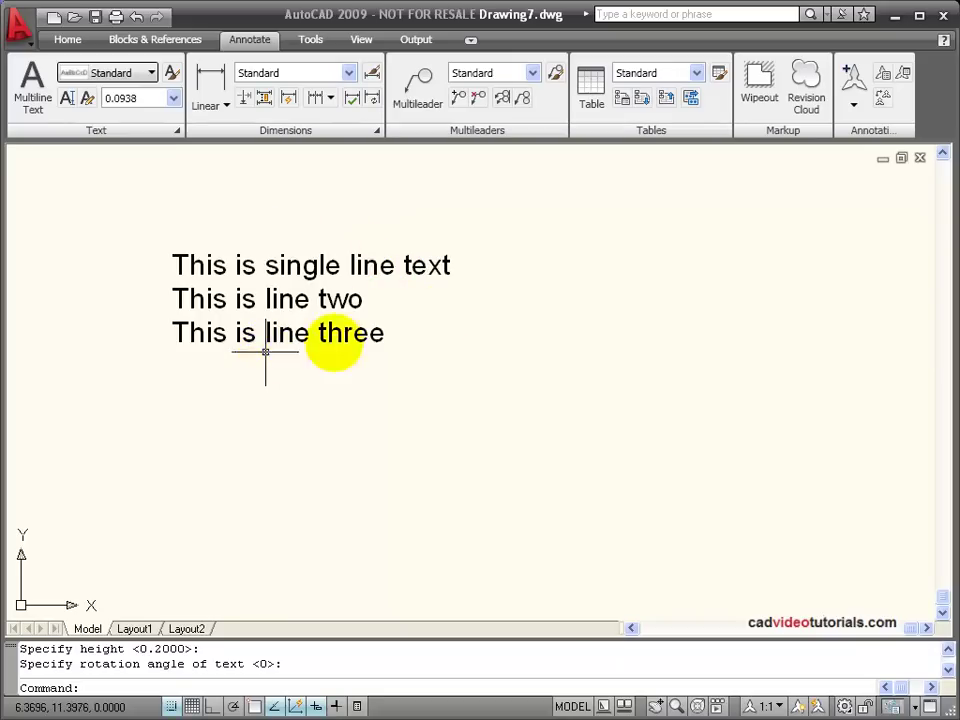
# - Grip-move the three text lines: the first up-left, line two right, line three lower left
pyautogui.click(422, 266)
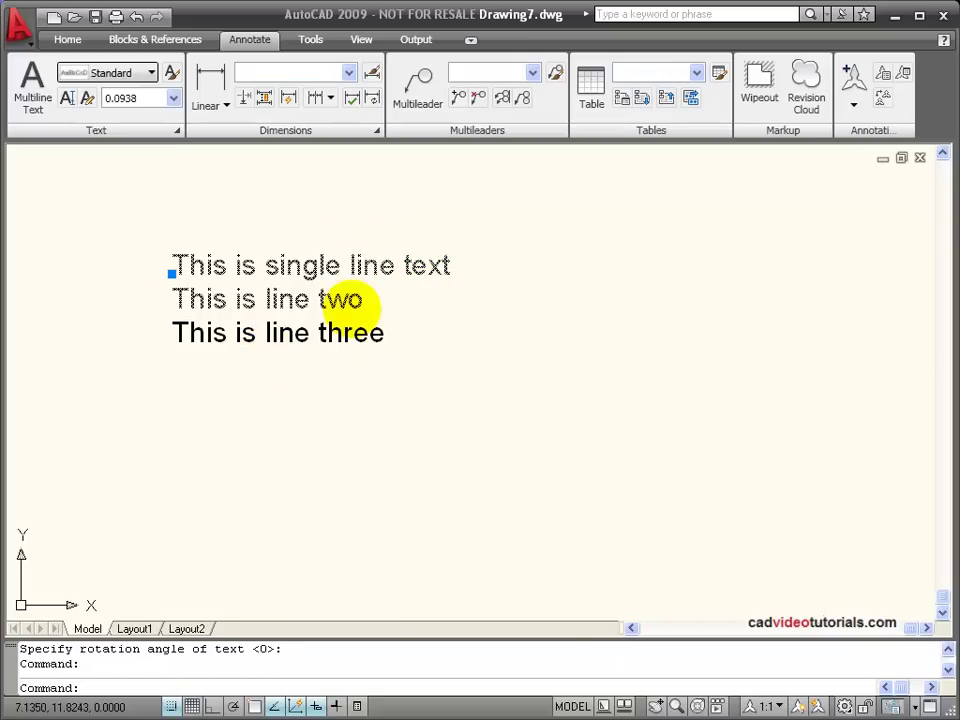
pyautogui.click(341, 300)
pyautogui.click(320, 330)
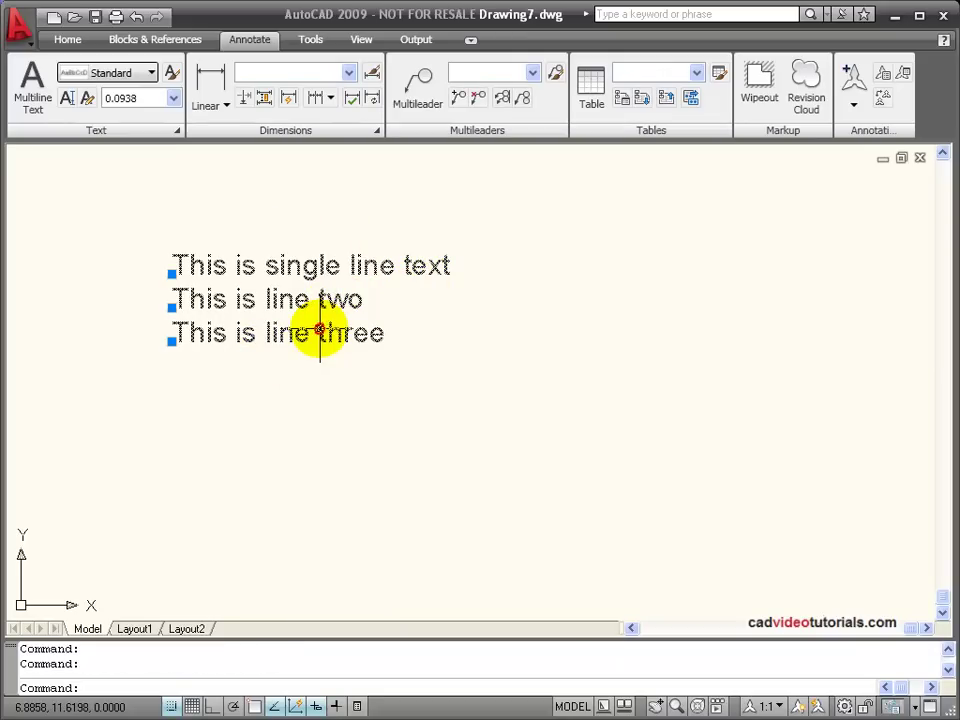
pyautogui.click(172, 272)
pyautogui.click(100, 220)
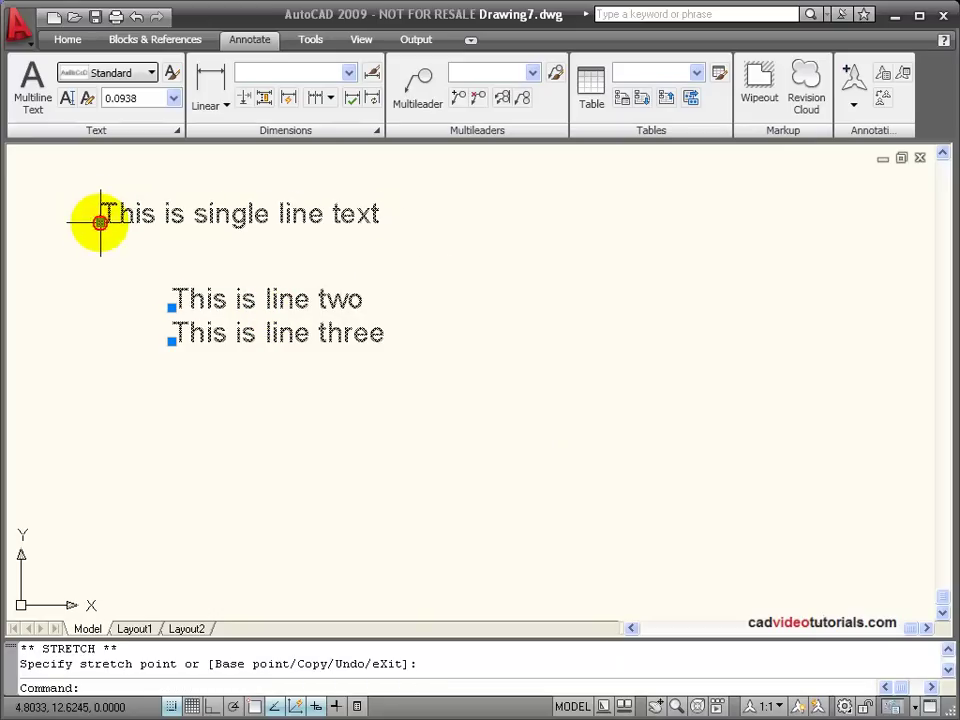
pyautogui.click(172, 300)
pyautogui.click(565, 328)
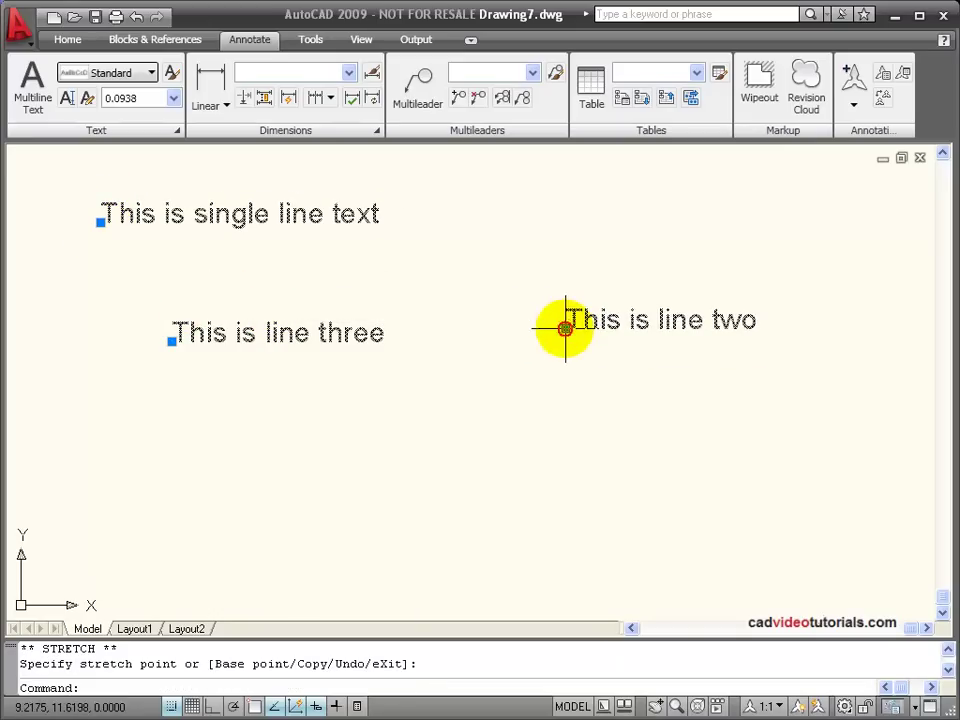
pyautogui.click(171, 341)
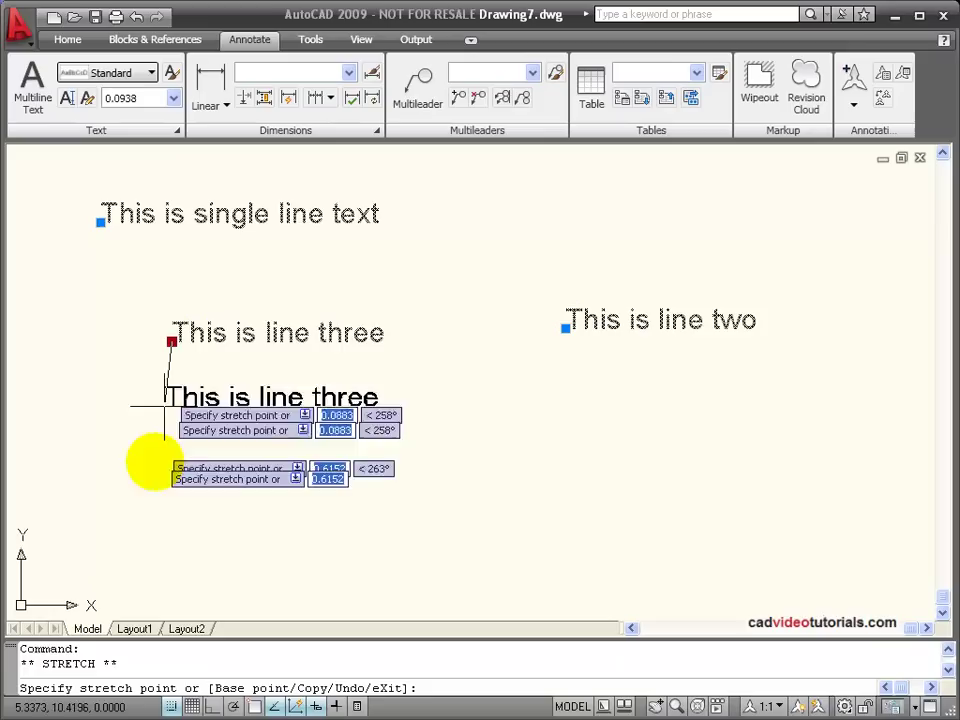
pyautogui.click(118, 512)
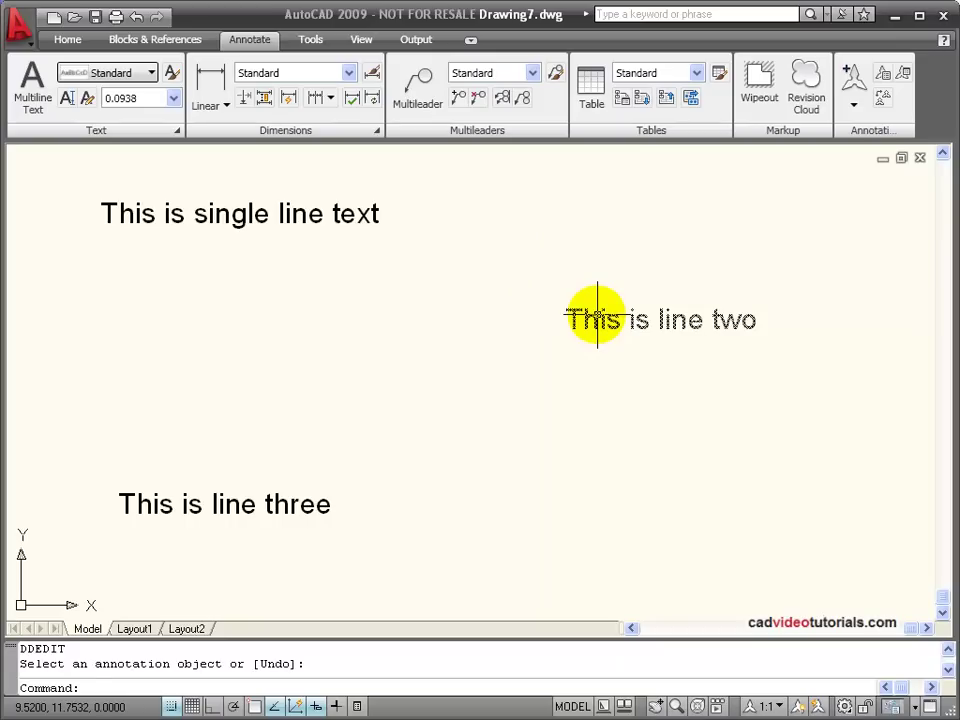
# - Edit line two so it reads 'This is an overtype'
pyautogui.press('Return')
pyautogui.doubleClick(597, 317)
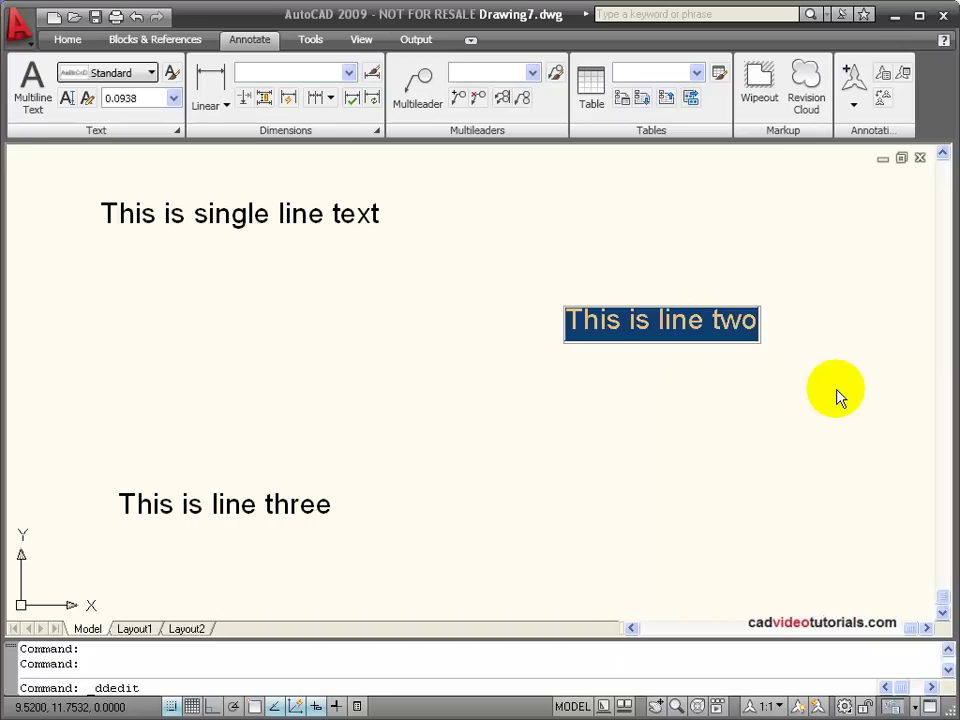
pyautogui.write('This is a')
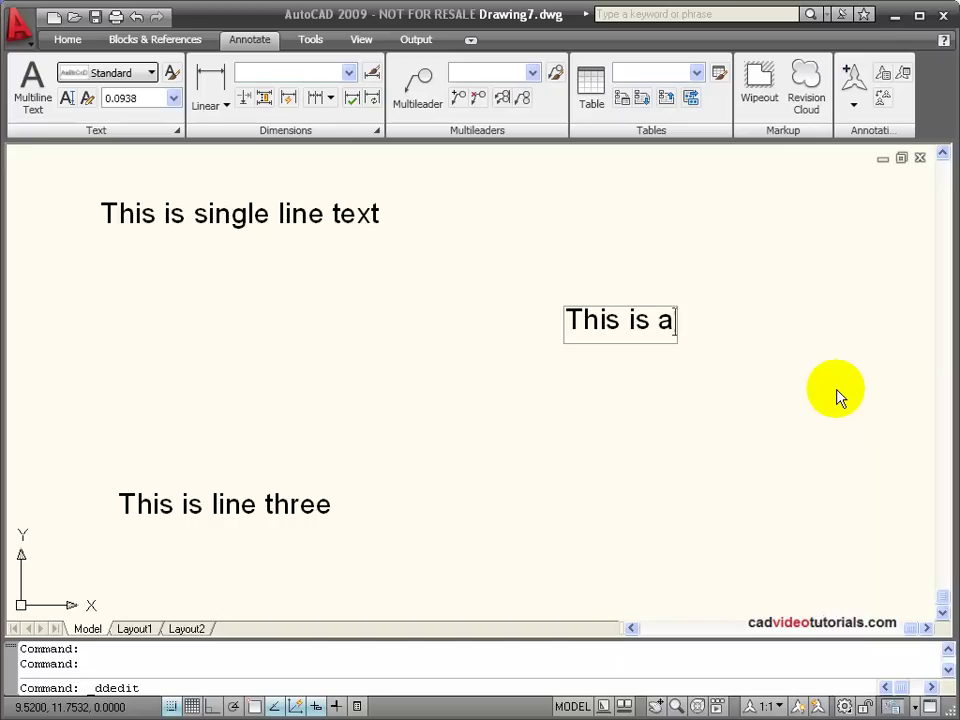
pyautogui.write('n overtype')
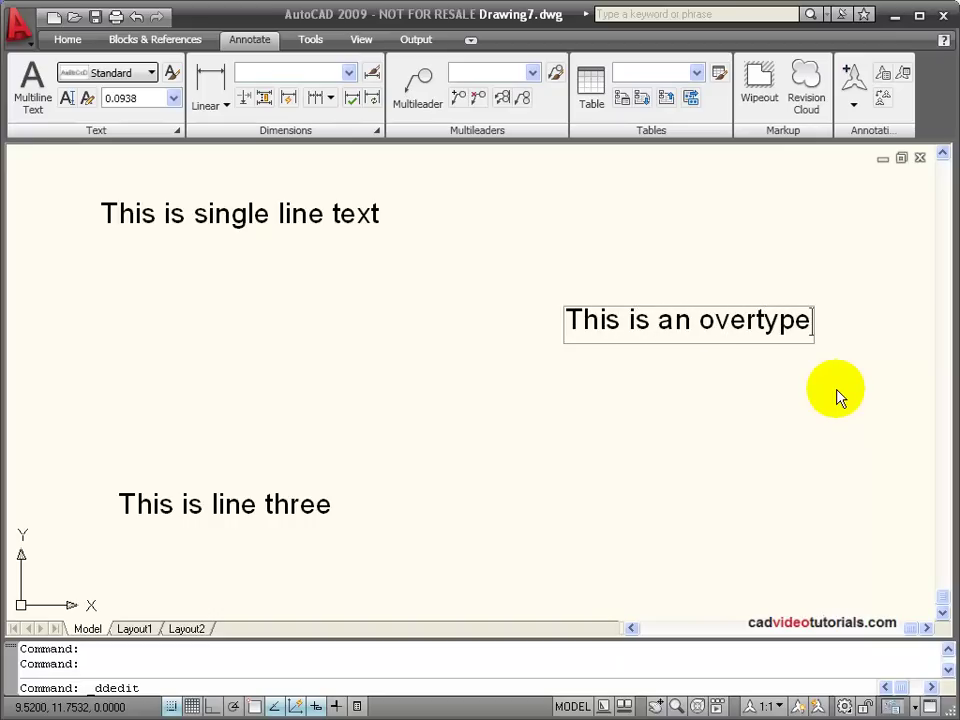
pyautogui.click(716, 320)
pyautogui.click(676, 320)
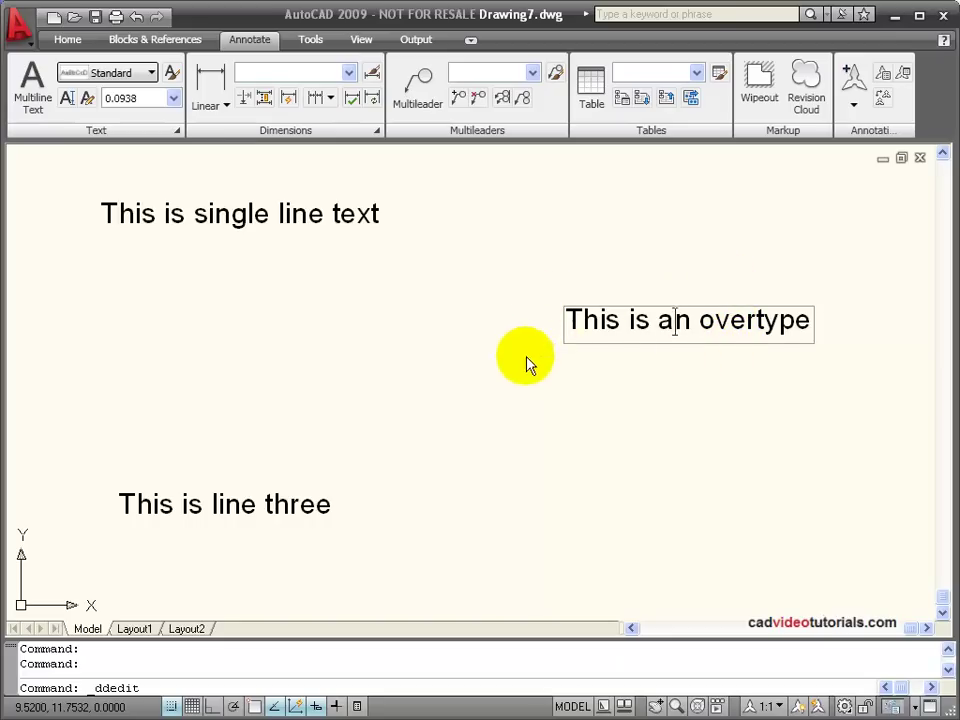
pyautogui.press('Return')
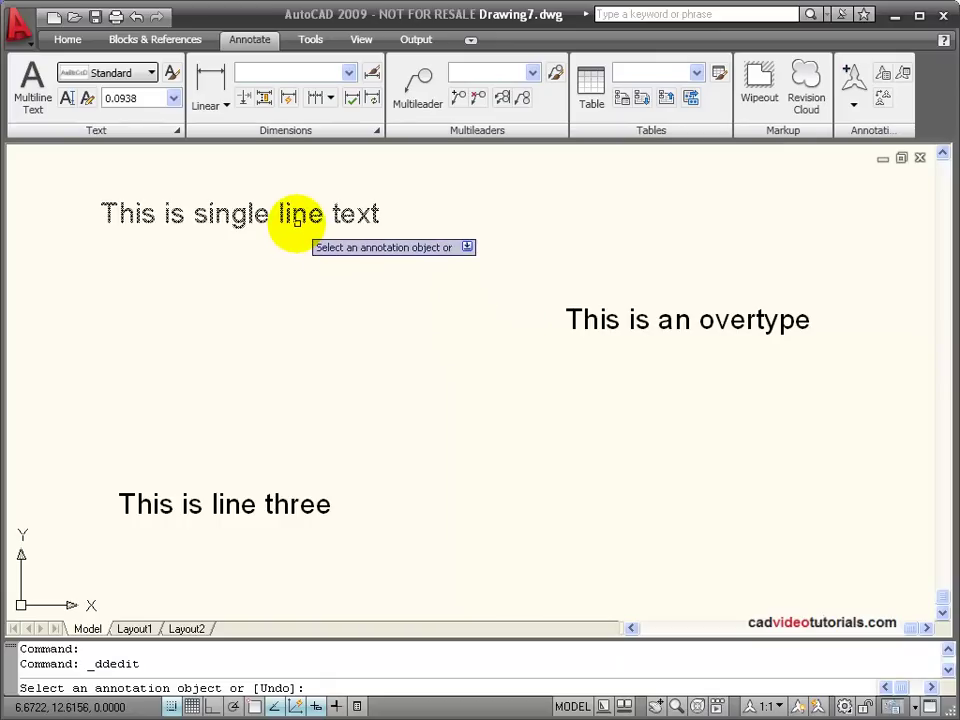
# - Open the first line for editing without changes, then end the command and cancel to the Command prompt
pyautogui.click(296, 220)
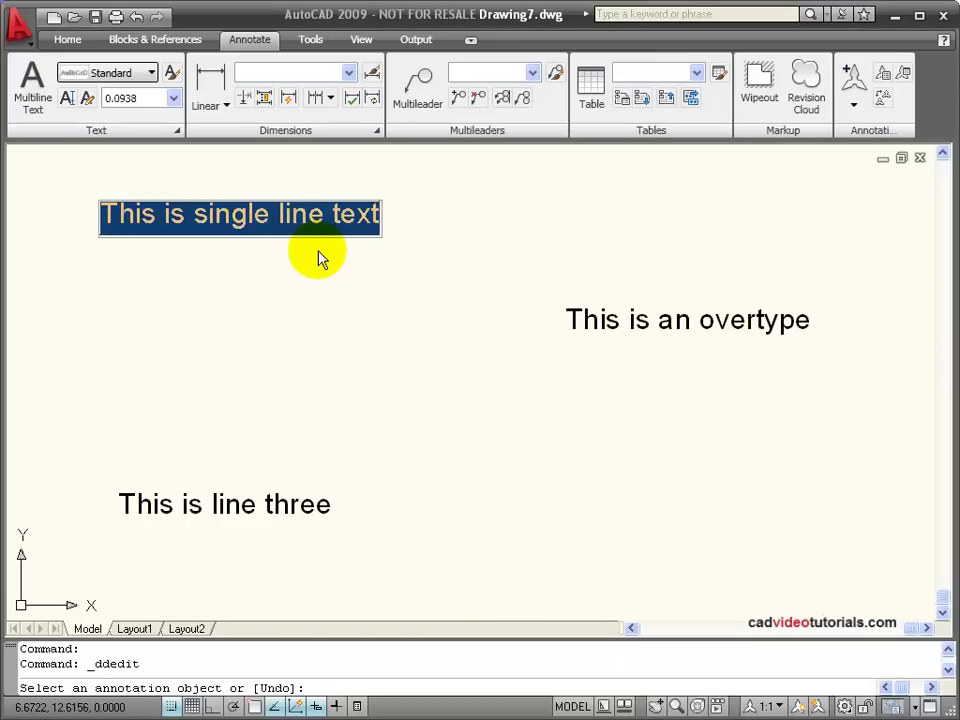
pyautogui.press('Return')
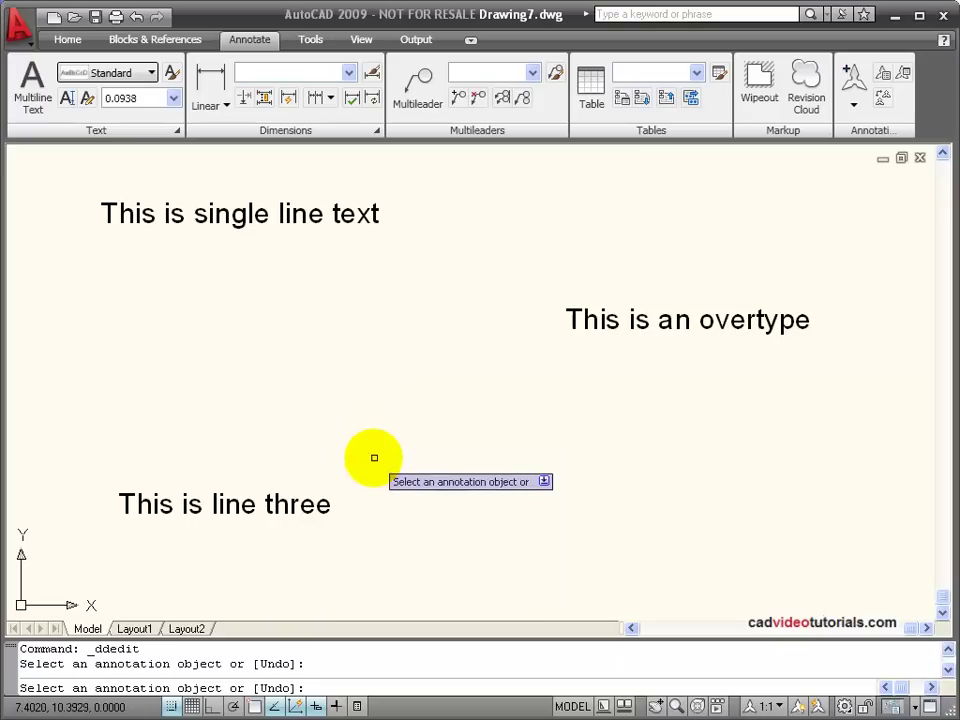
pyautogui.press('Return')
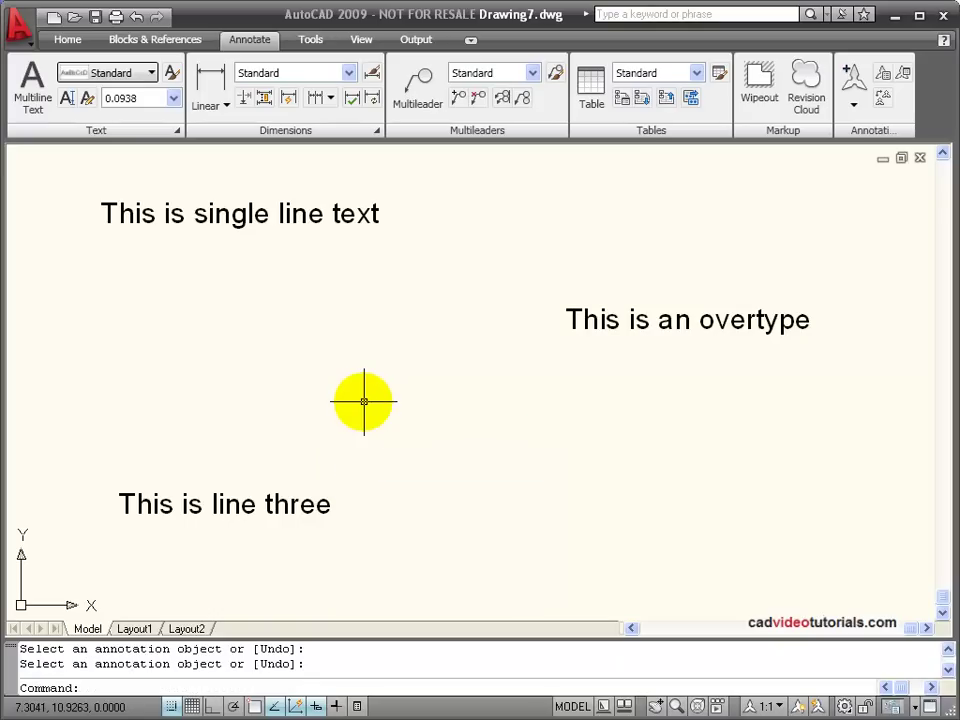
pyautogui.press('Escape')
pyautogui.press('Escape')
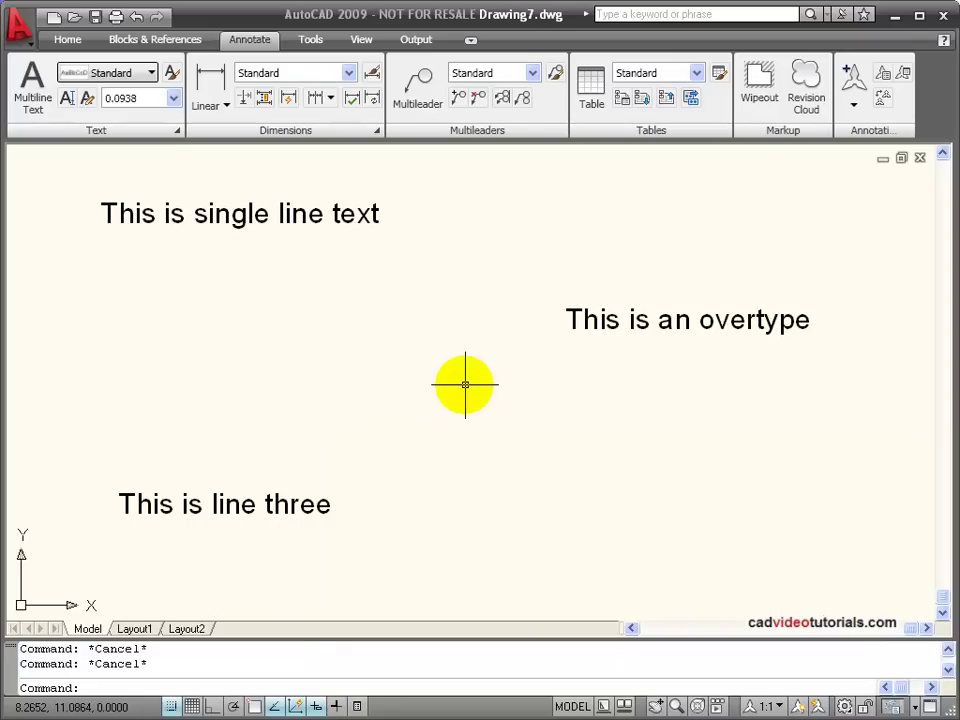
# - Apply Change Case > UPPERCASE to 'This is an overtype' and close the text editor
pyautogui.doubleClick(608, 321)
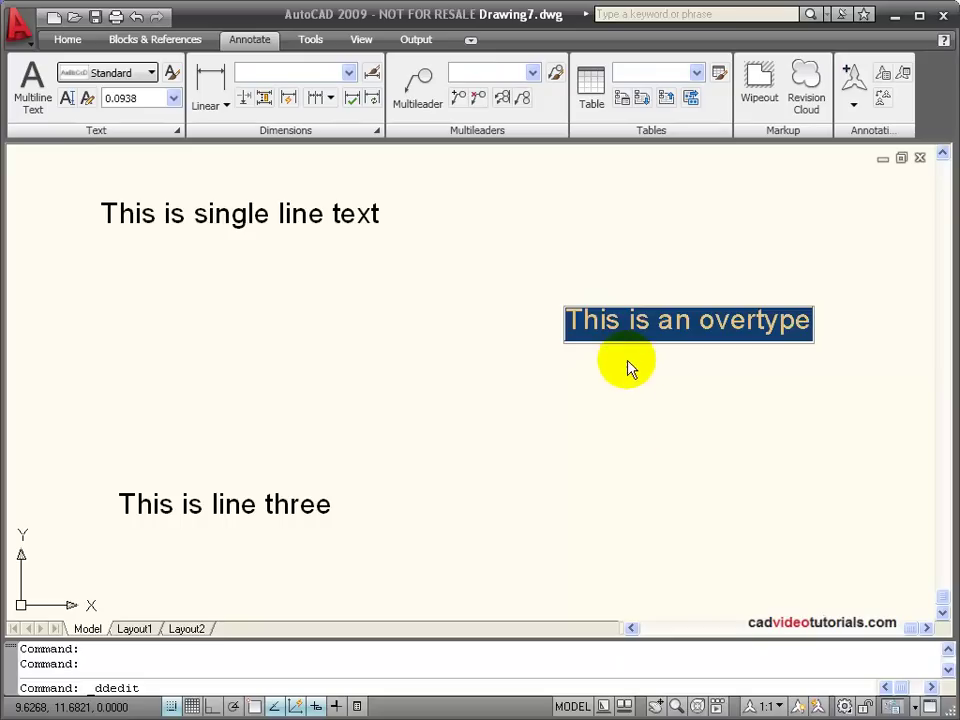
pyautogui.rightClick(532, 573)
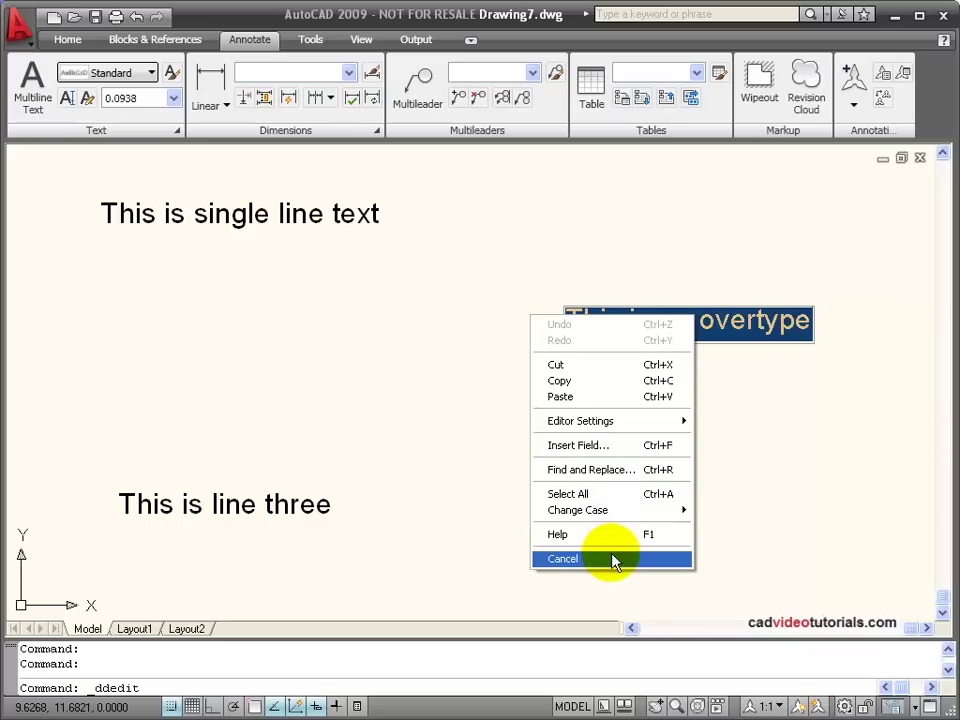
pyautogui.moveTo(620, 516)
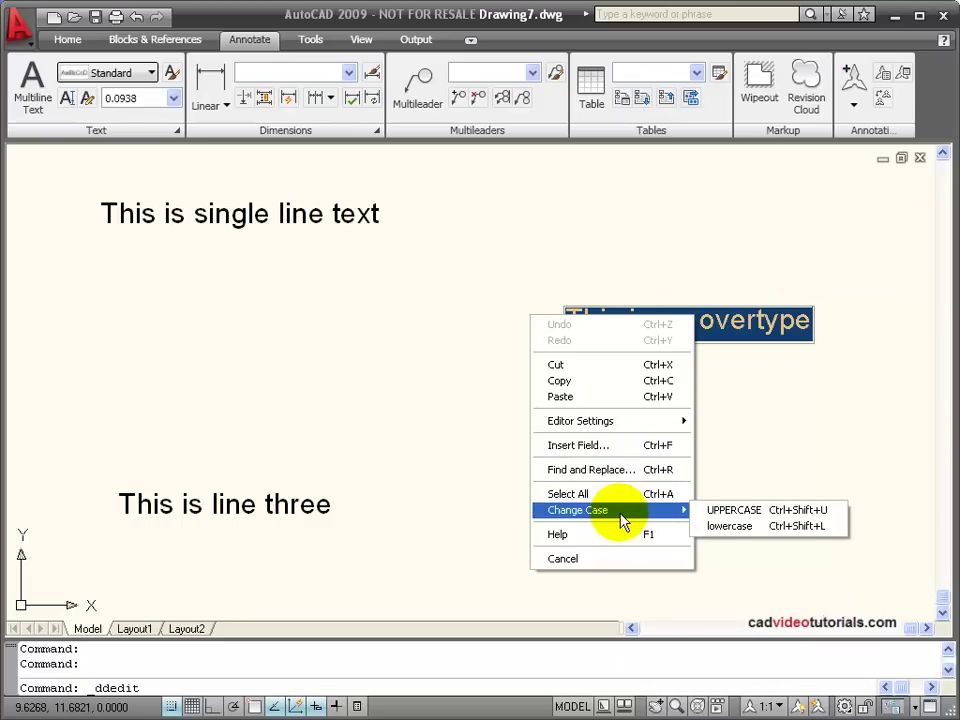
pyautogui.click(731, 512)
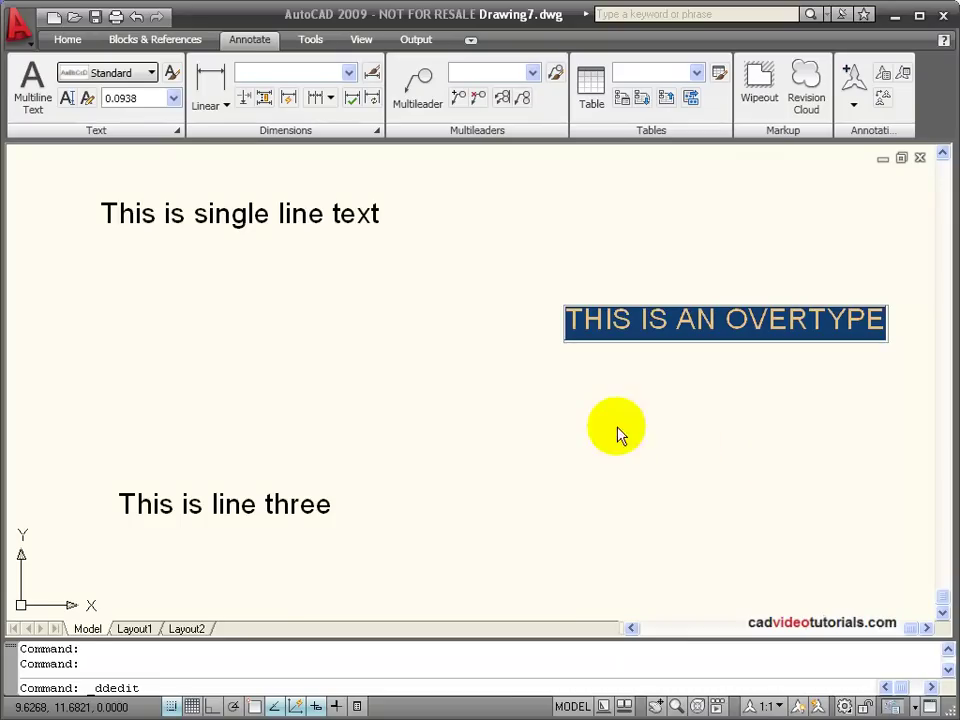
pyautogui.click(512, 427)
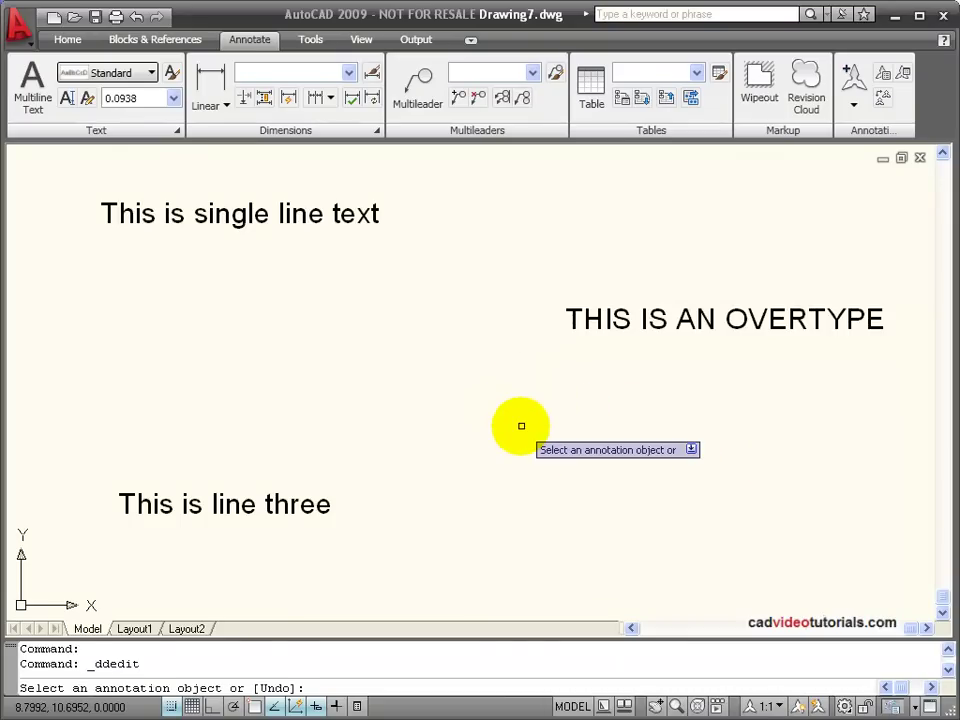
pyautogui.press('Return')
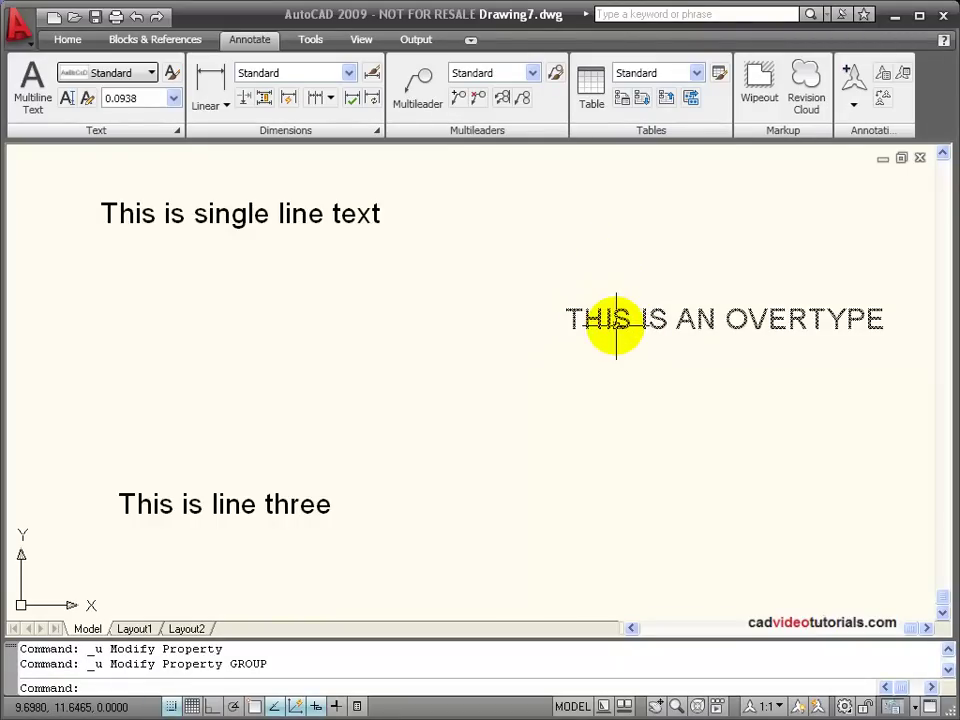
# - In the text's Properties, change Contents to 'This is the contents'
pyautogui.click(616, 323)
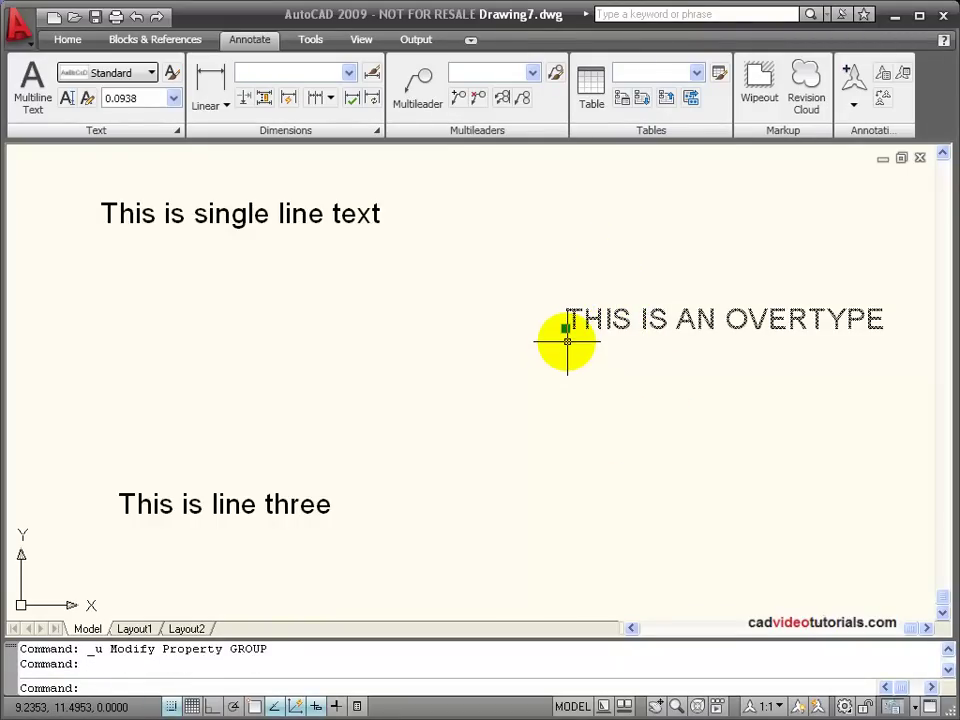
pyautogui.rightClick(570, 578)
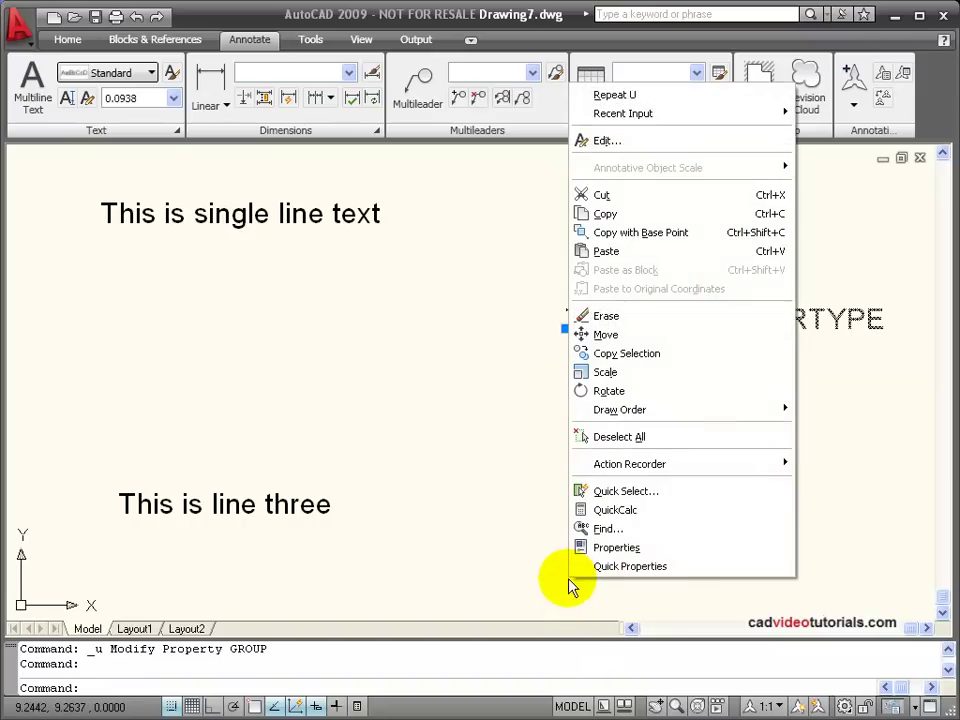
pyautogui.click(660, 550)
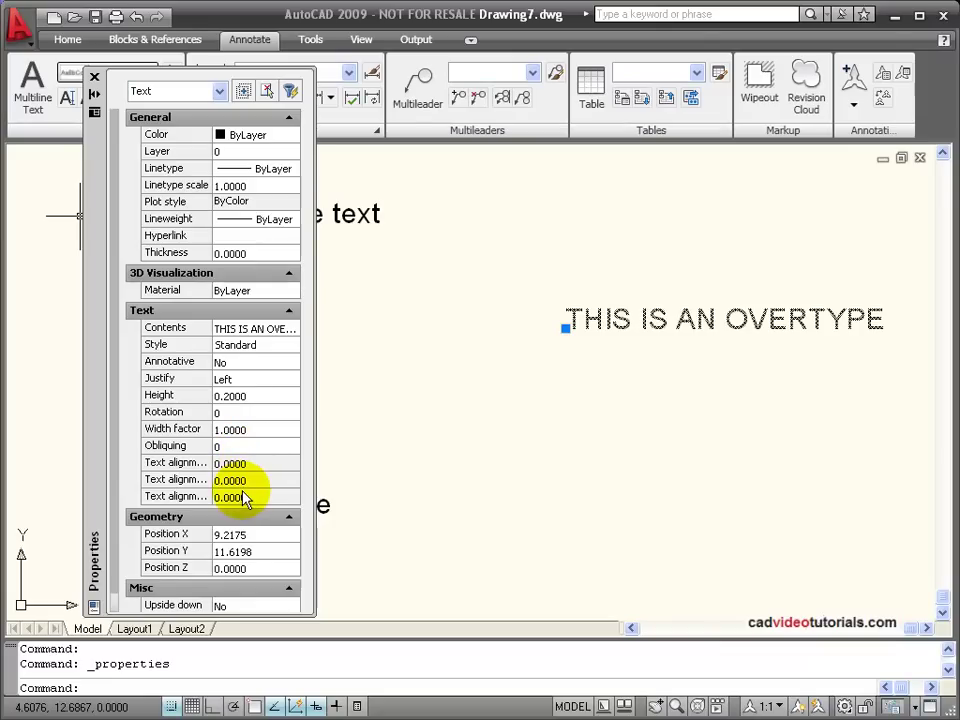
pyautogui.click(268, 334)
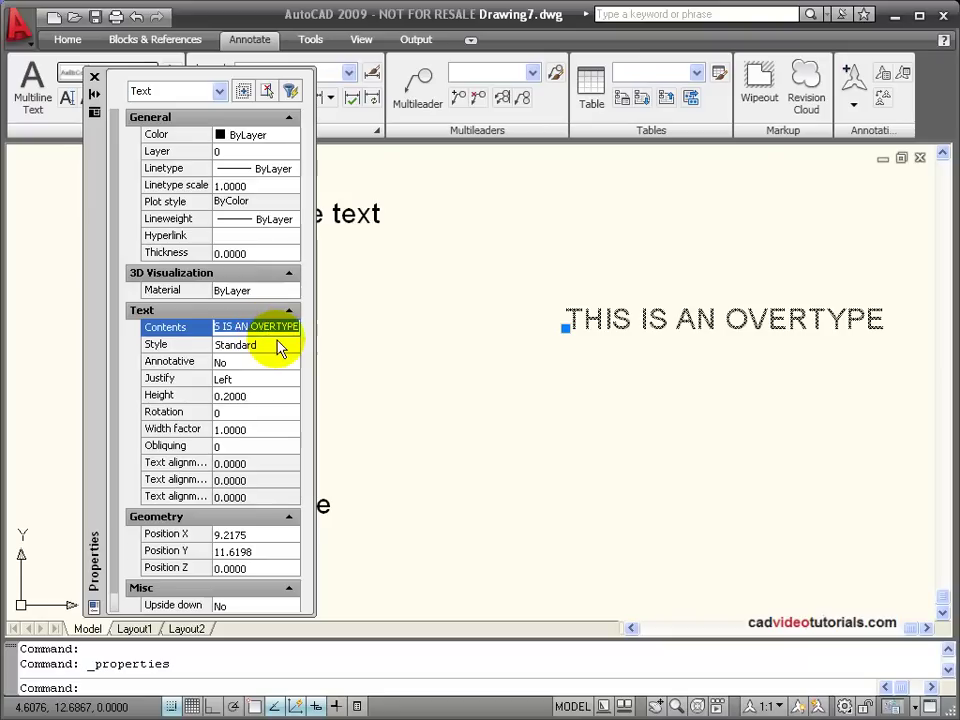
pyautogui.write('This is the contents')
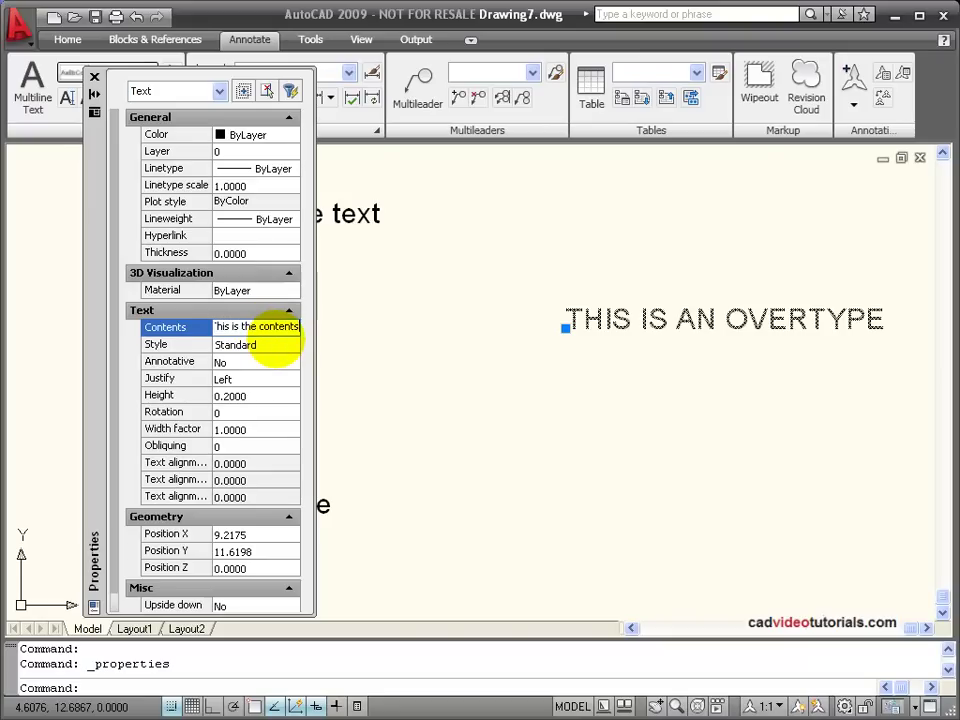
pyautogui.click(270, 348)
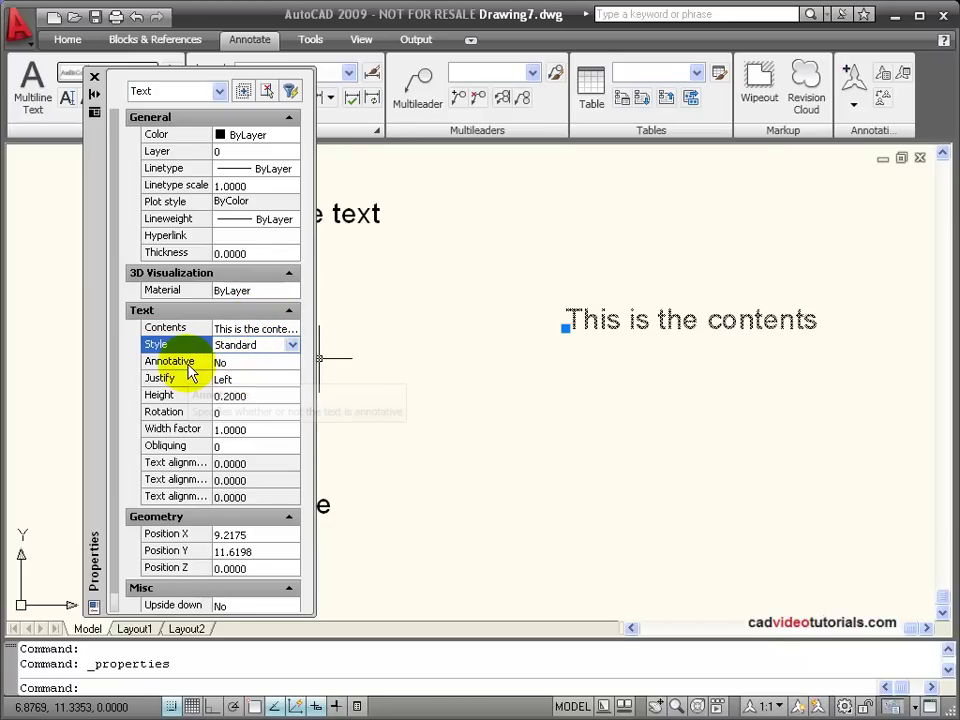
# - Set Justify to Right, then Center, and set Rotation to 45
pyautogui.click(275, 378)
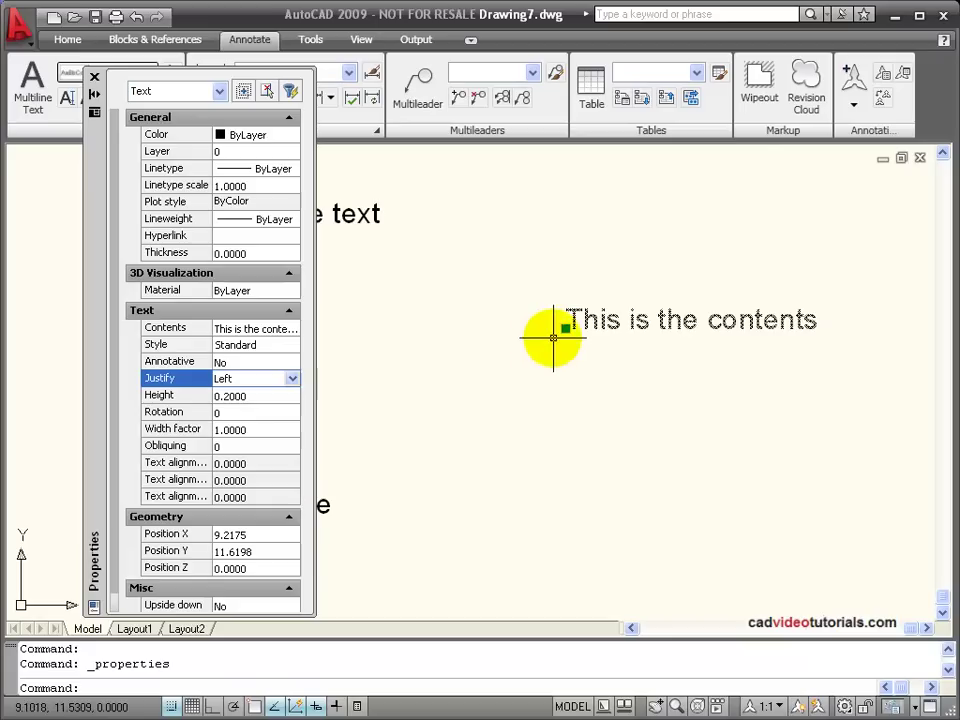
pyautogui.click(294, 382)
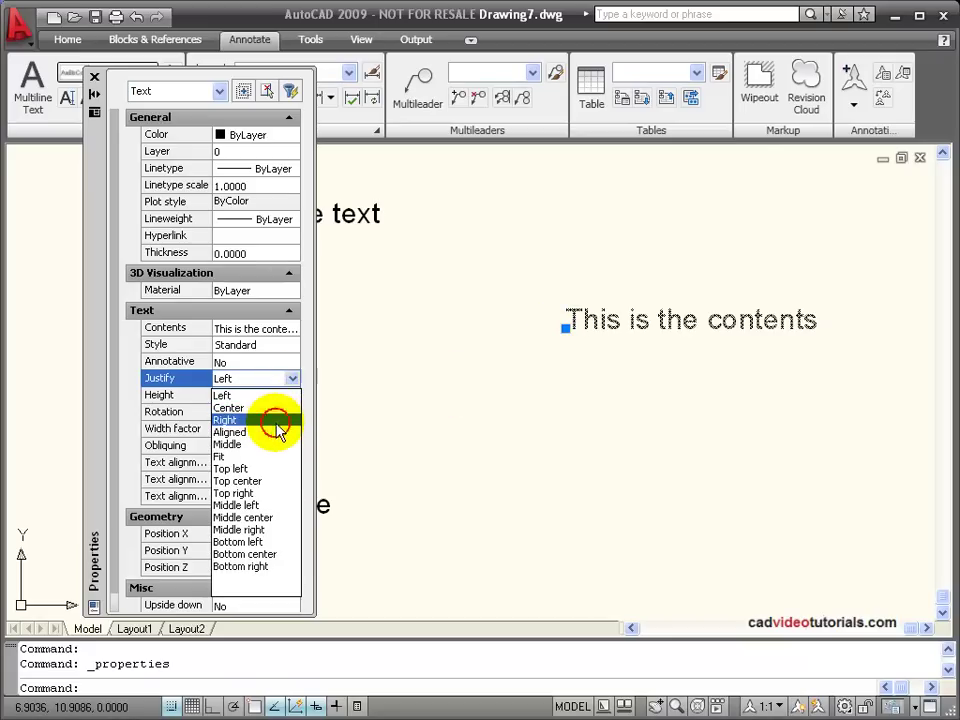
pyautogui.click(277, 421)
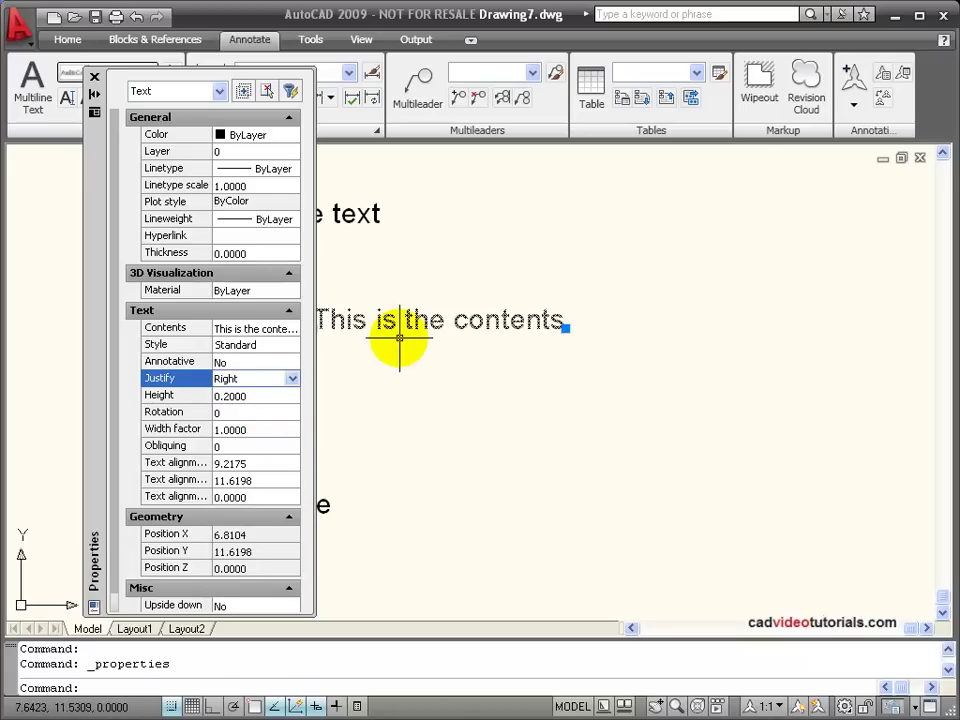
pyautogui.click(293, 380)
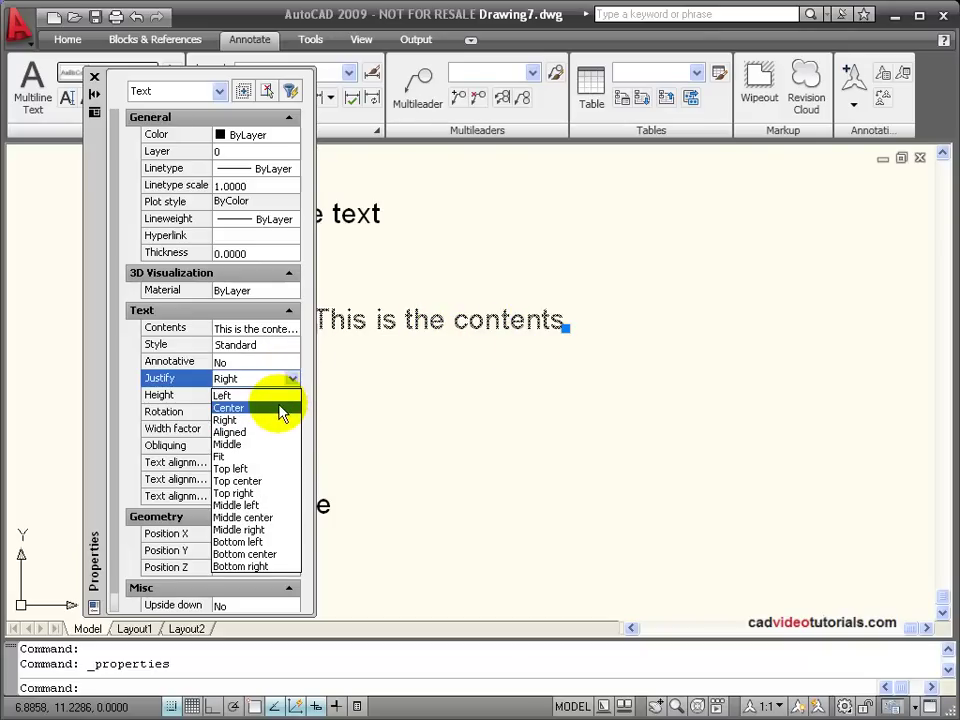
pyautogui.click(282, 409)
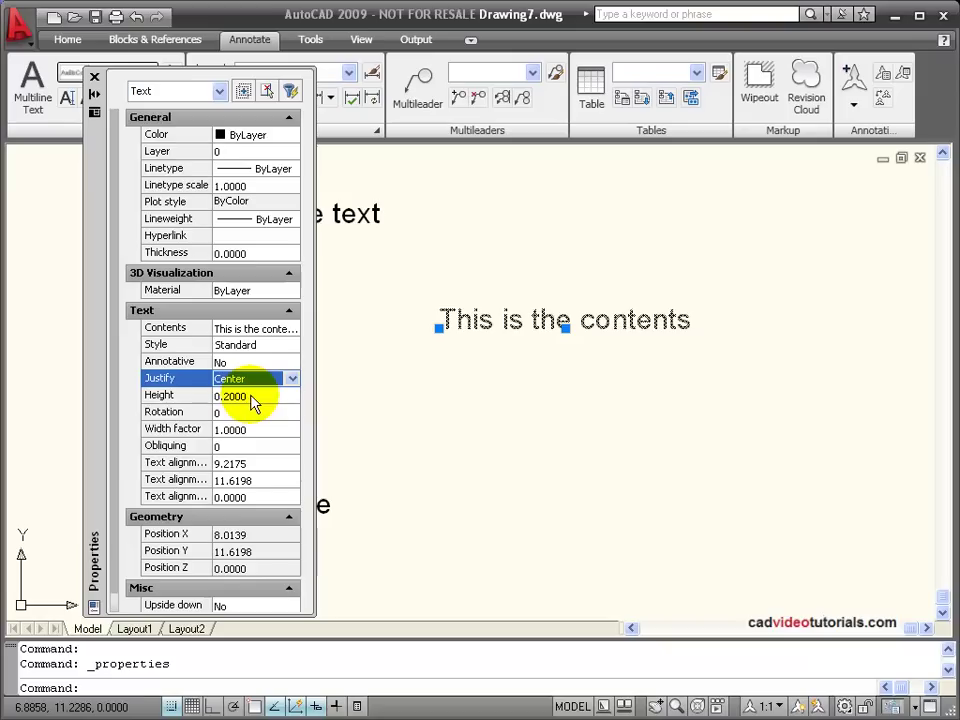
pyautogui.click(253, 412)
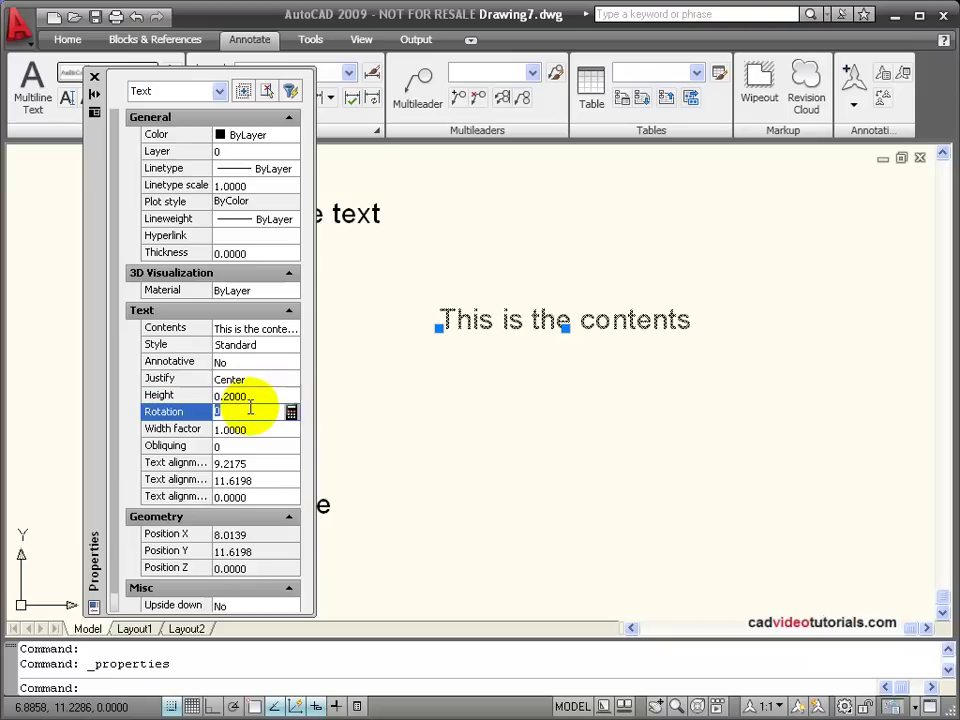
pyautogui.write('45')
pyautogui.press('Tab')
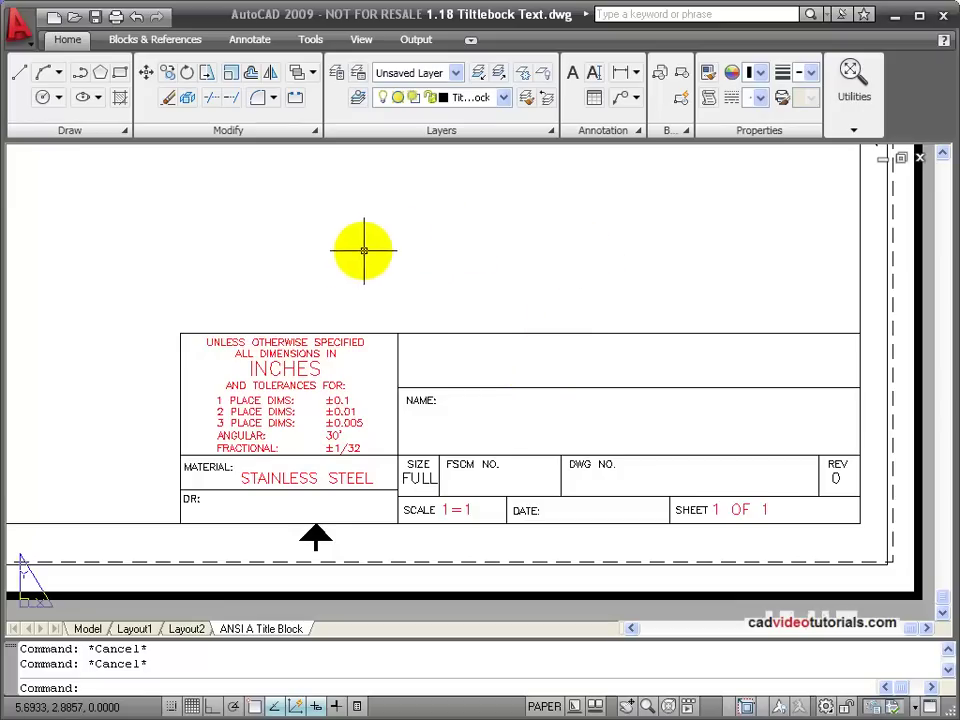
# - Choose TEXT from the Layers panel dropdown in the title block drawing
pyautogui.click(504, 100)
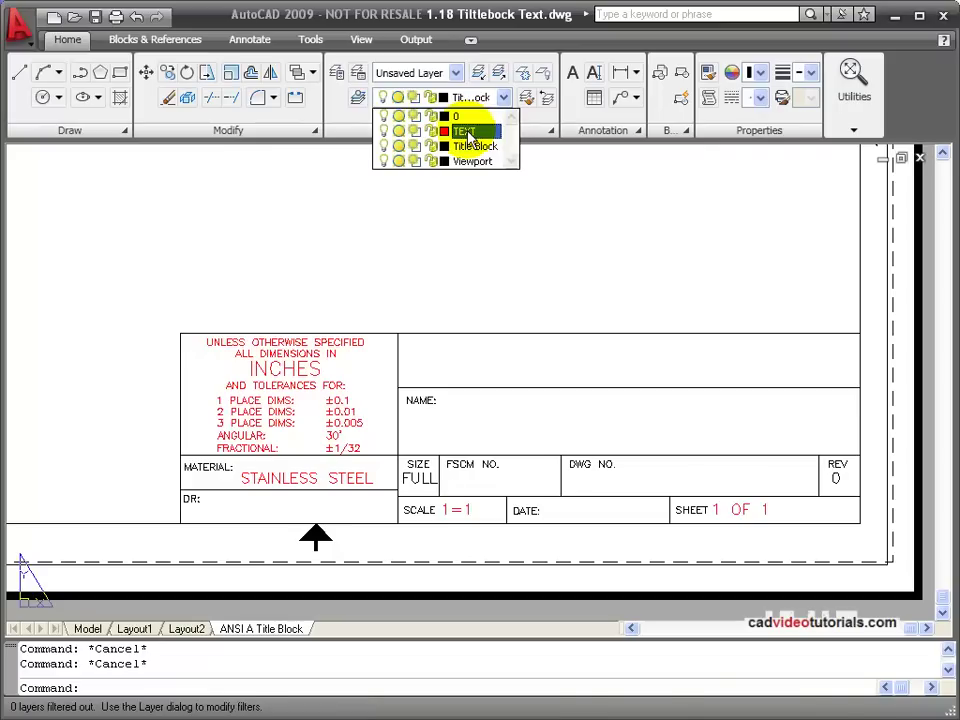
pyautogui.click(410, 124)
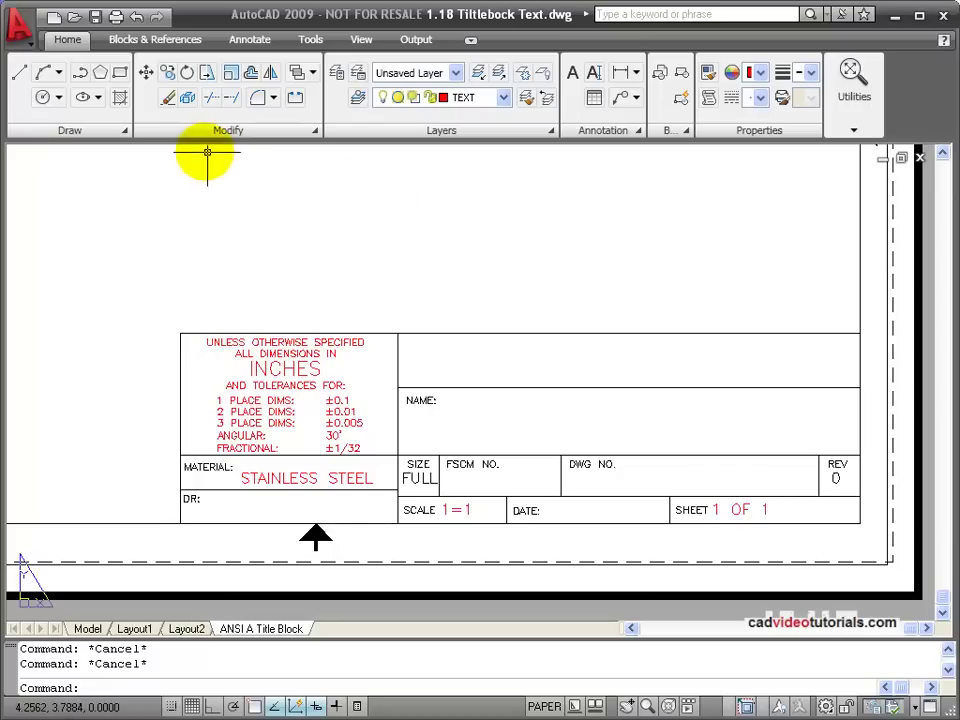
# - Check the text style list on the Annotate tab, keeping TB-2 current
pyautogui.click(252, 41)
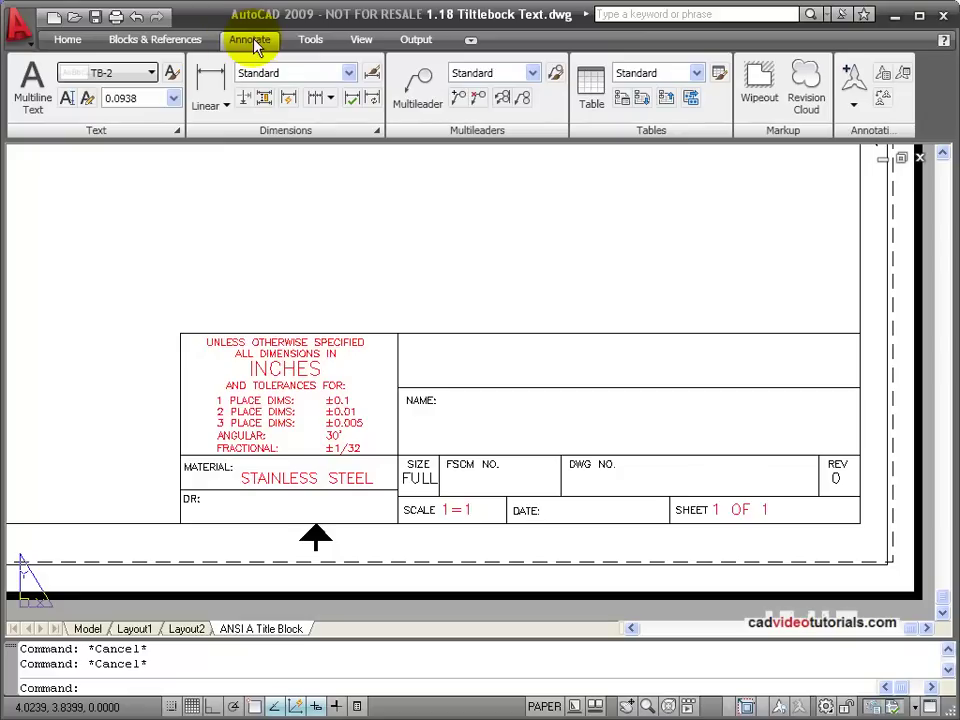
pyautogui.click(153, 71)
pyautogui.click(153, 73)
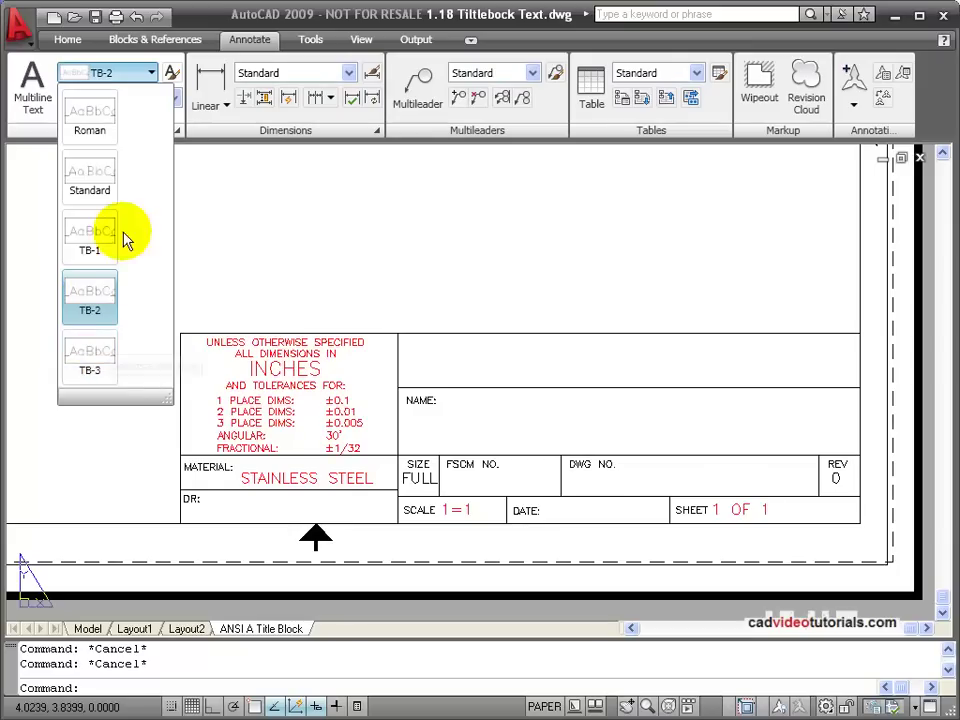
pyautogui.click(238, 270)
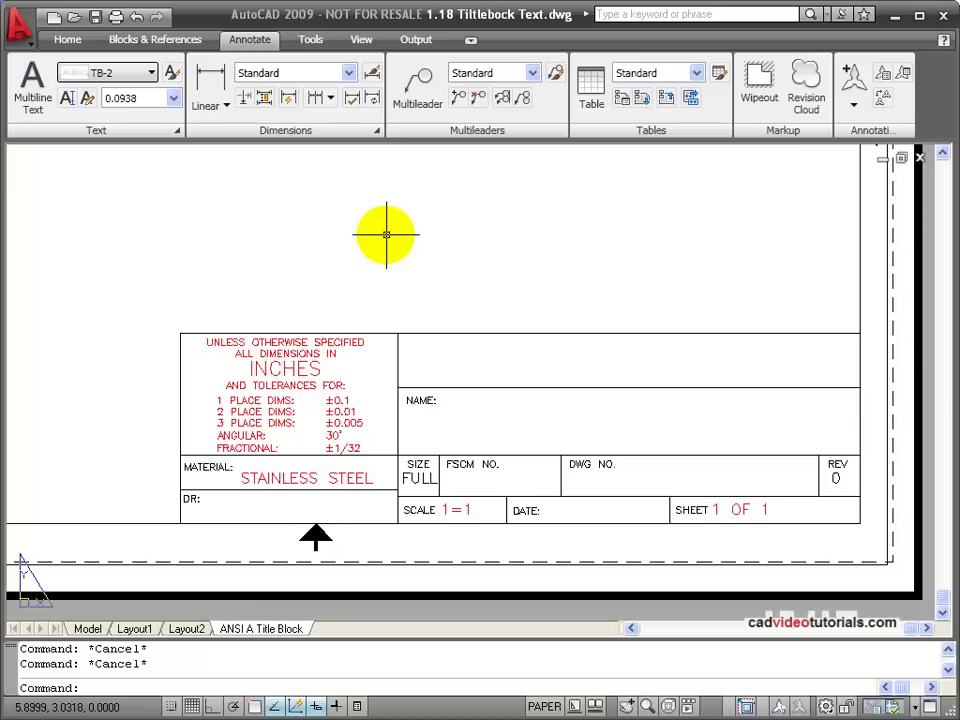
# - Place single-line text 'green engineering' at 0 rotation in the top-right cell above NAME
pyautogui.click(87, 99)
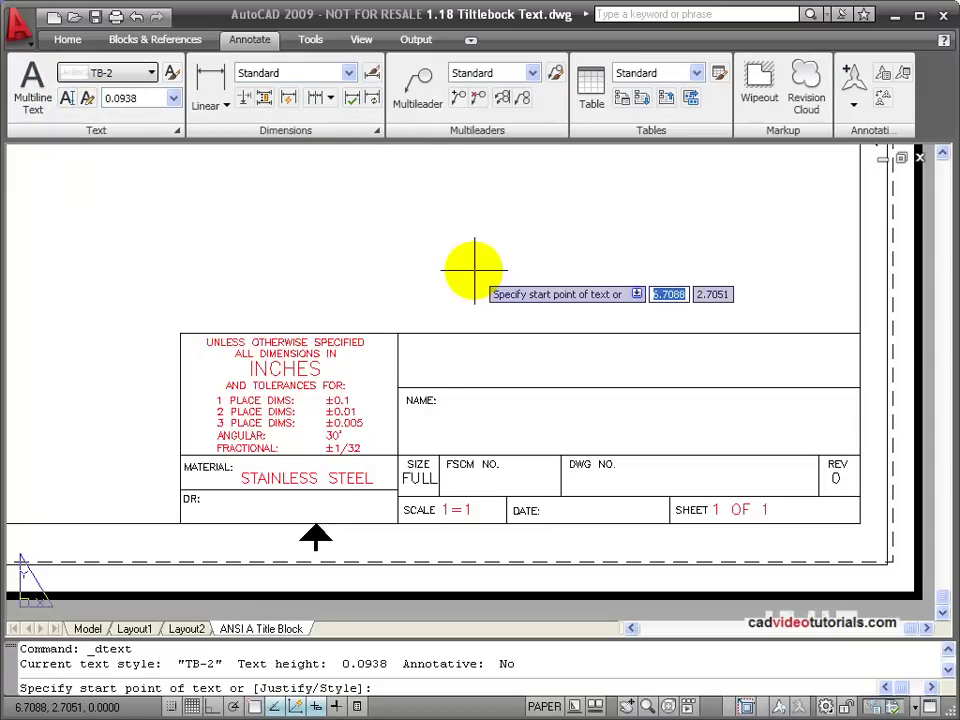
pyautogui.click(424, 376)
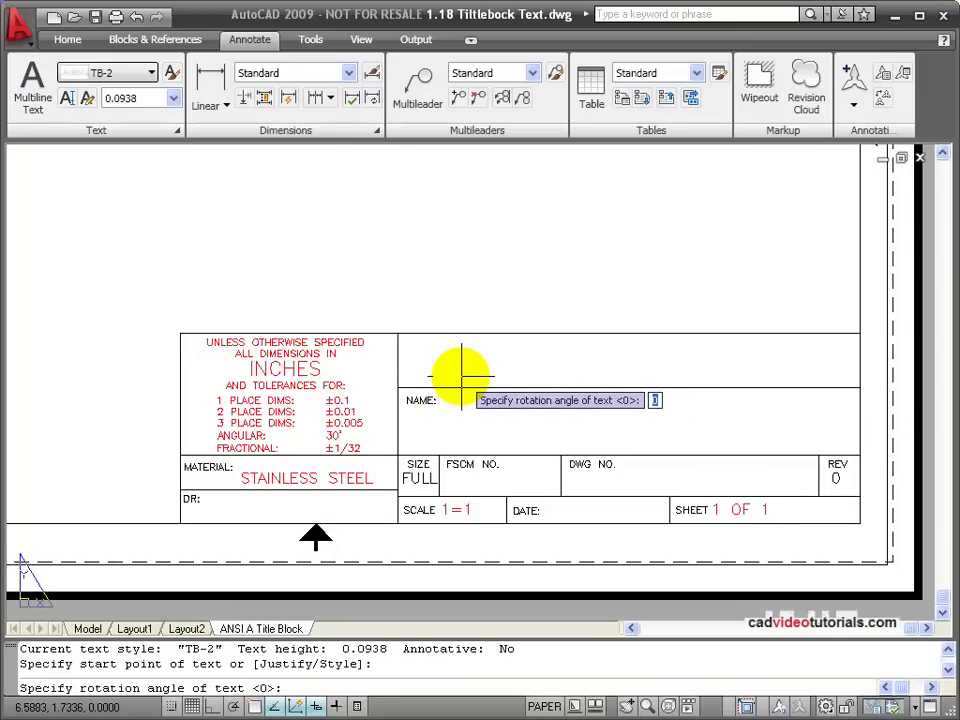
pyautogui.press('Return')
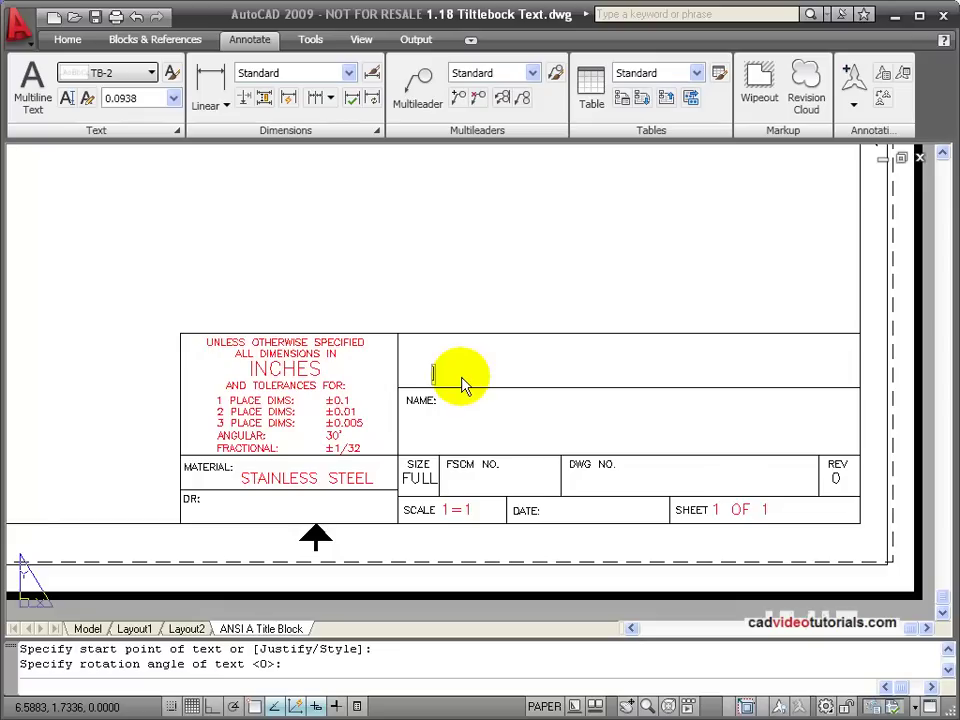
pyautogui.write('een engineering')
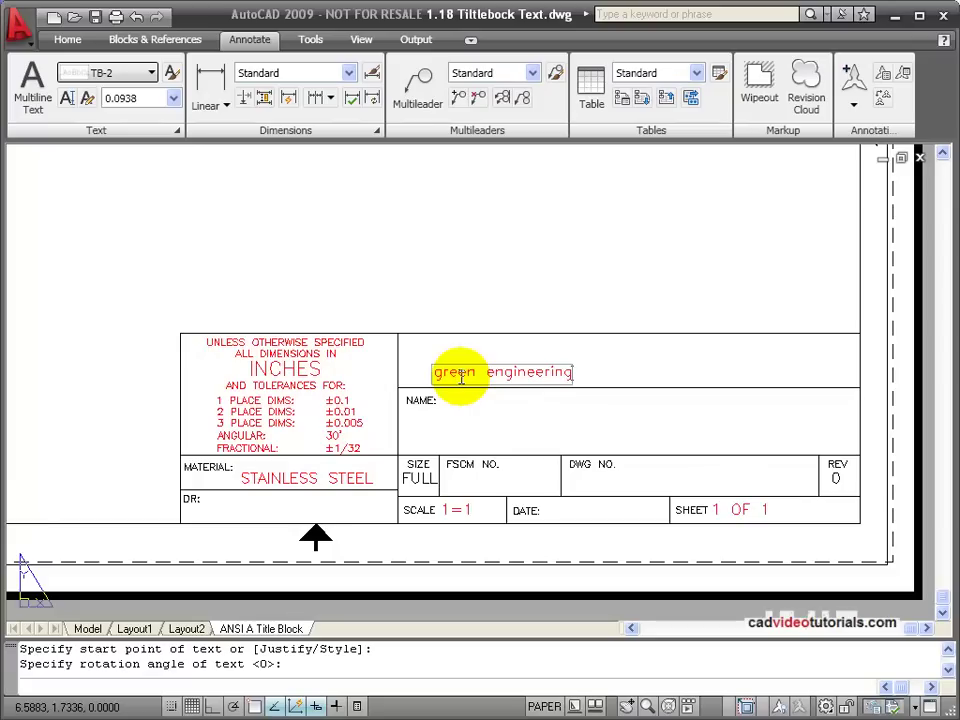
pyautogui.press('Return')
pyautogui.press('Return')
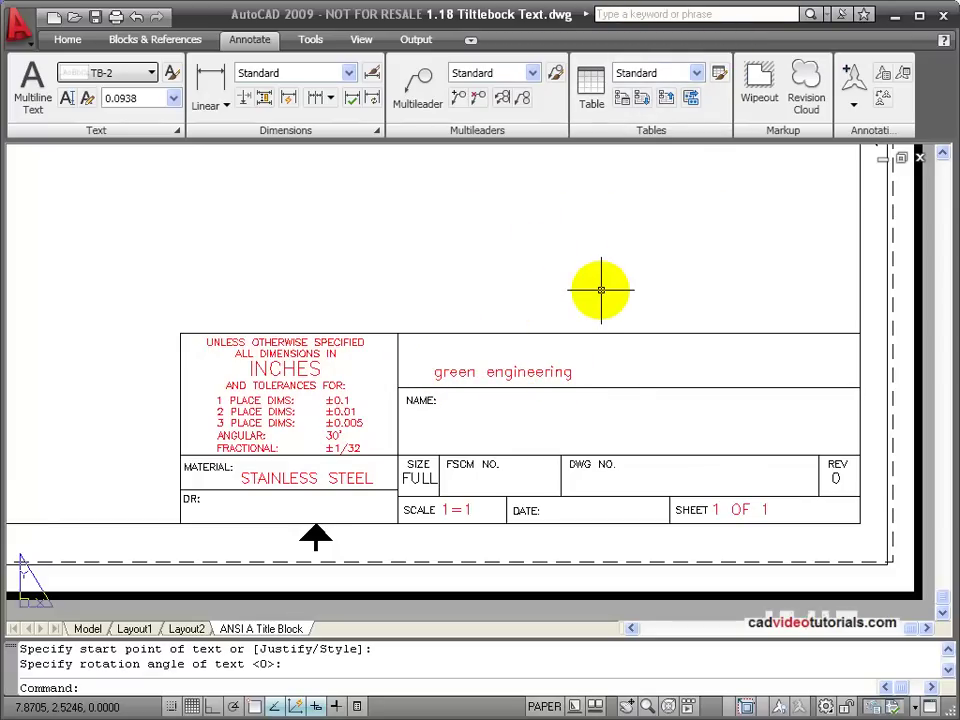
# - Apply Change Case > UPPERCASE to 'green engineering' and finish the text edit
pyautogui.doubleClick(535, 372)
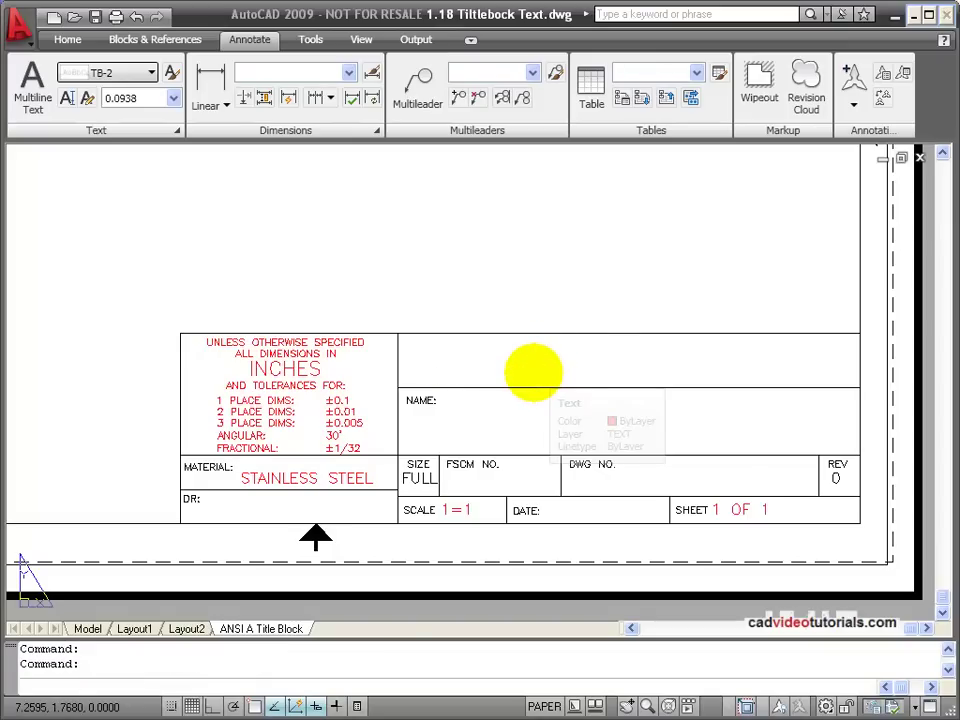
pyautogui.rightClick(539, 416)
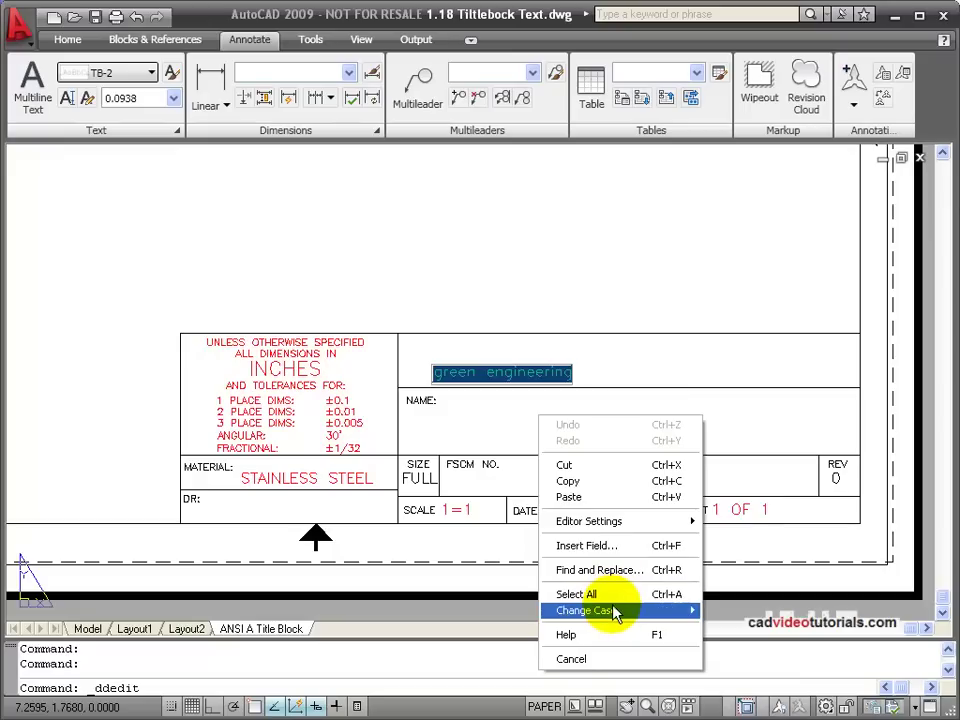
pyautogui.moveTo(628, 614)
pyautogui.click(740, 610)
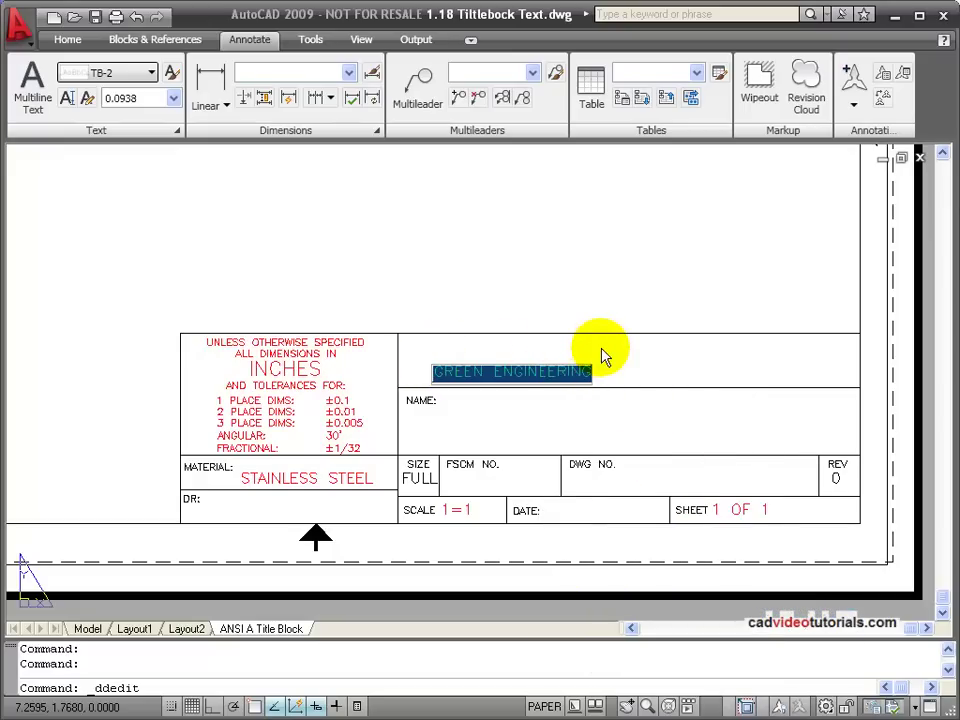
pyautogui.press('Return')
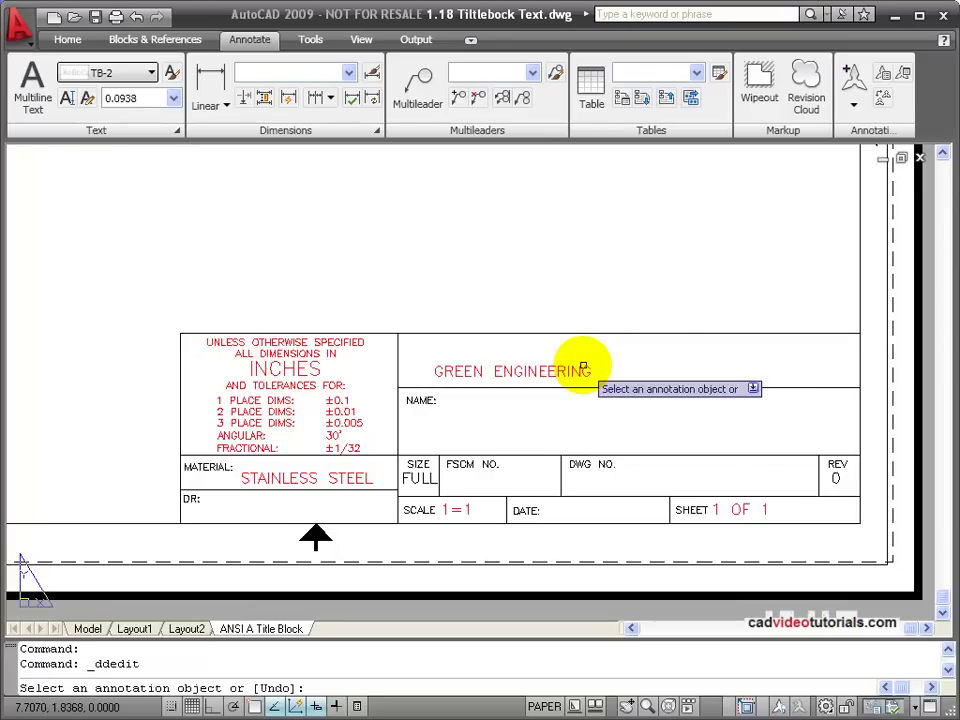
pyautogui.press('Return')
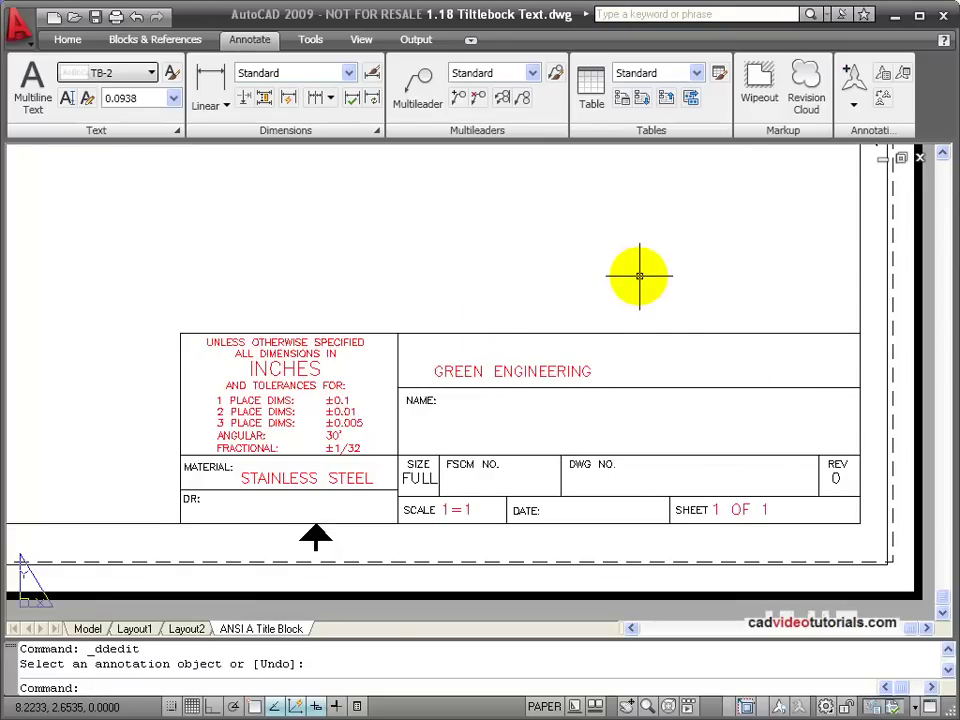
# - In Properties, set the GREEN ENGINEERING text's style to TB-3, then close the palette
pyautogui.press('Return')
pyautogui.click(568, 375)
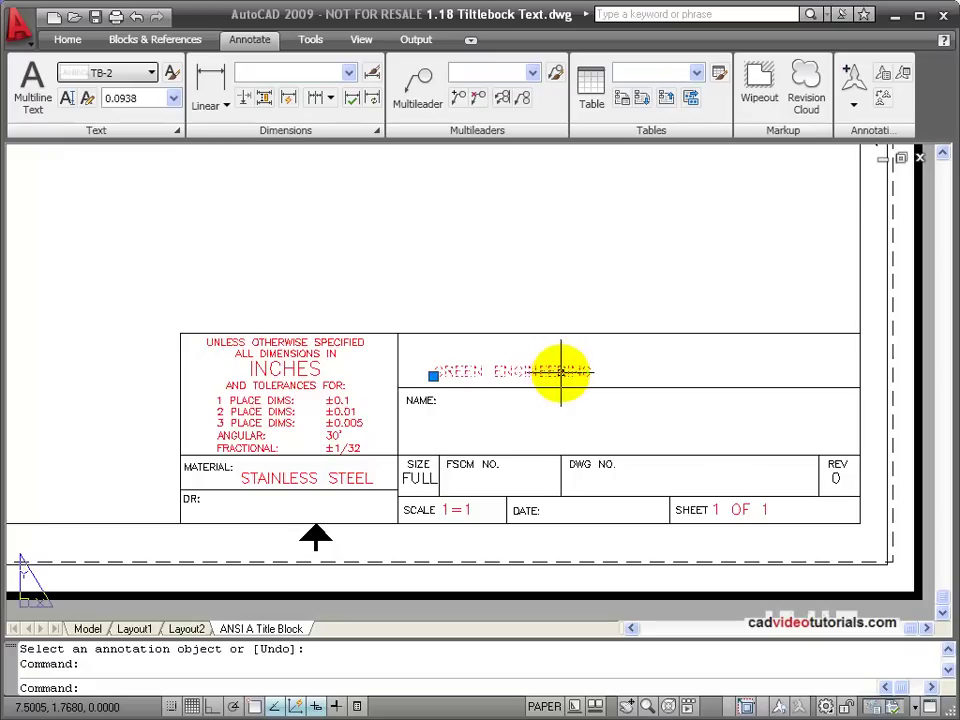
pyautogui.rightClick(578, 378)
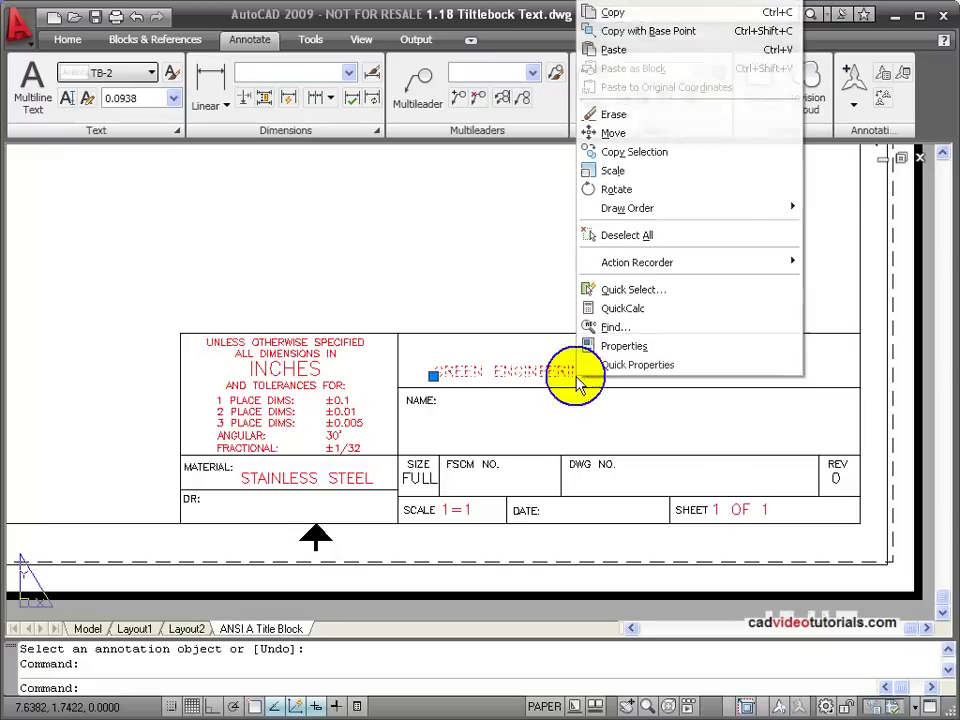
pyautogui.click(629, 348)
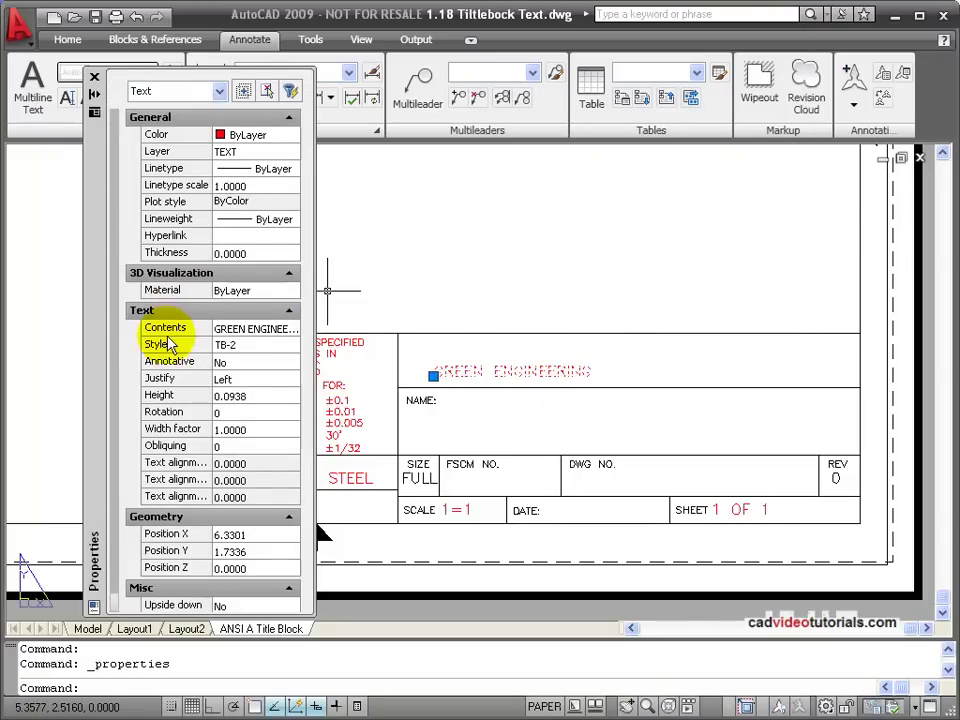
pyautogui.click(250, 346)
pyautogui.click(292, 344)
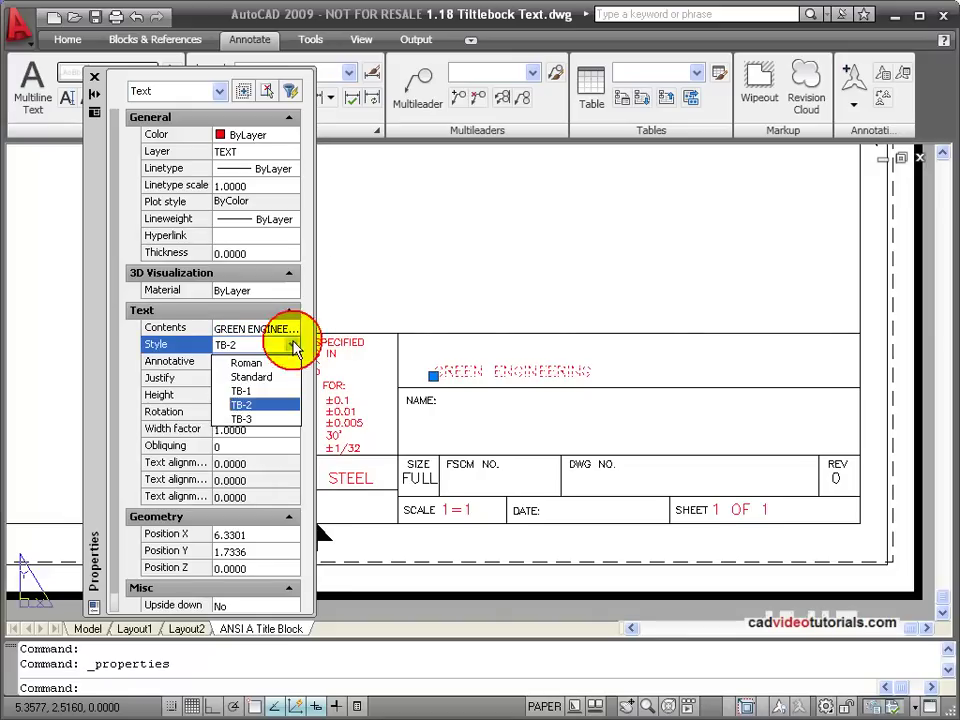
pyautogui.click(270, 419)
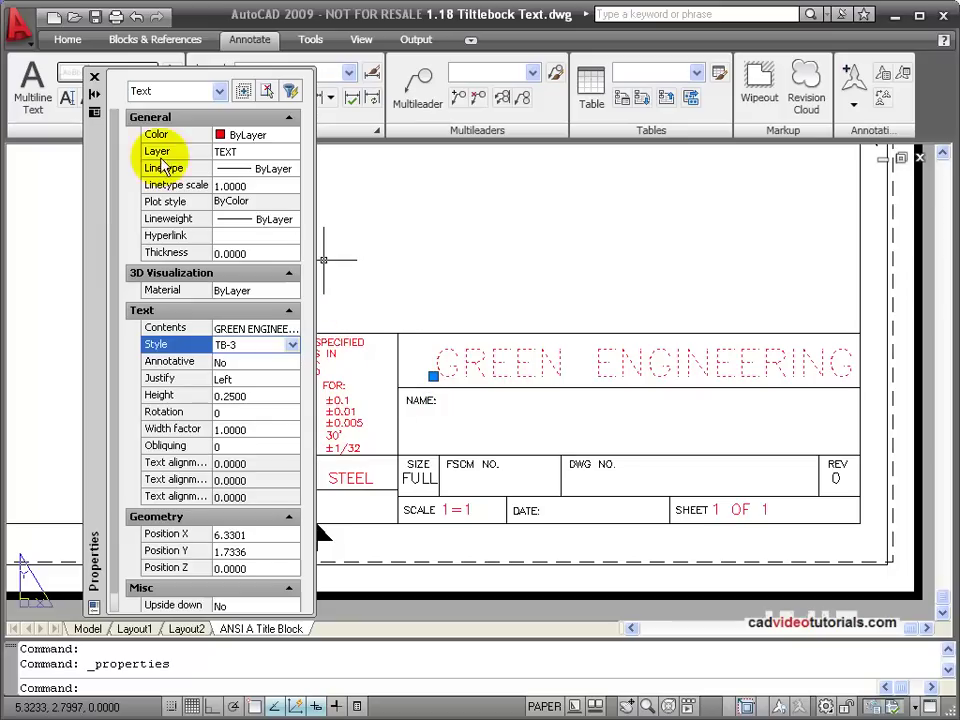
pyautogui.click(93, 77)
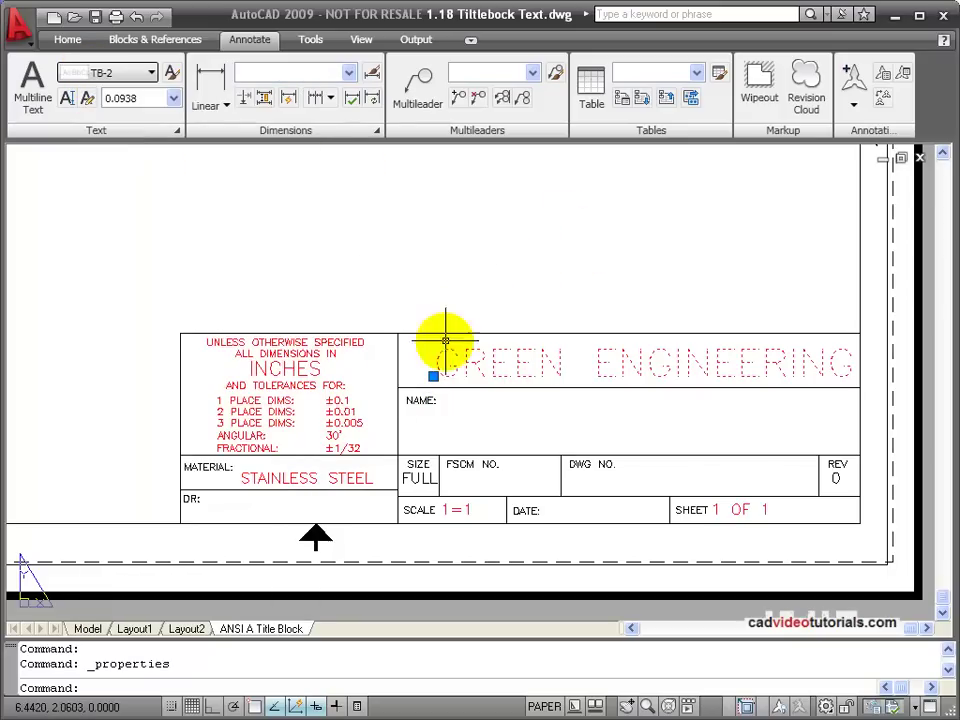
# - Pick the text's insertion grip, cancel the move, and erase one object with Delete
pyautogui.click(433, 375)
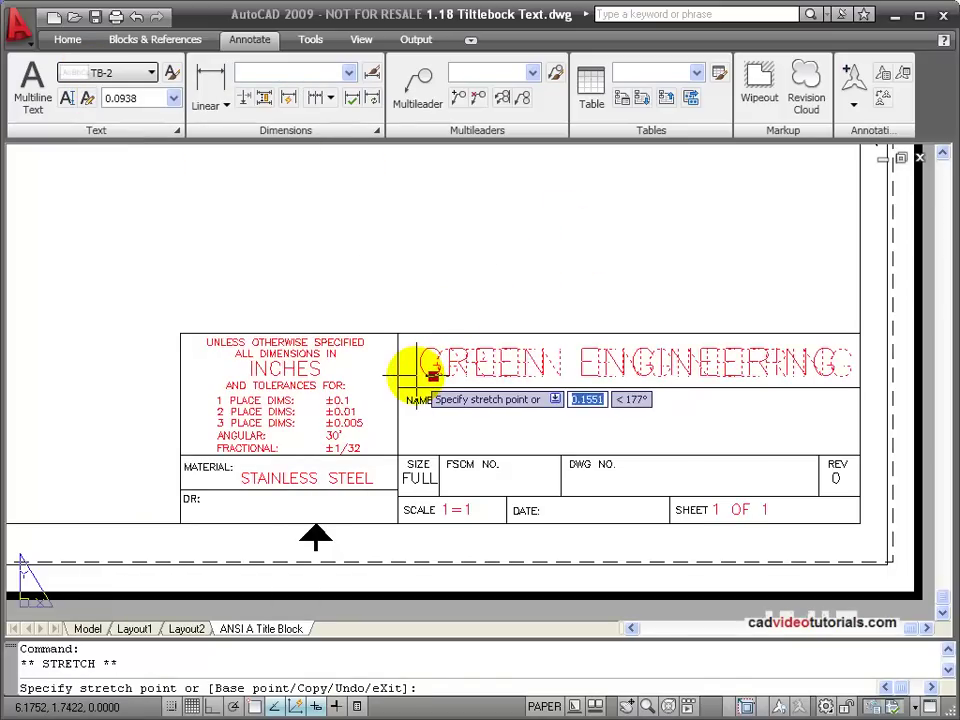
pyautogui.press('Escape')
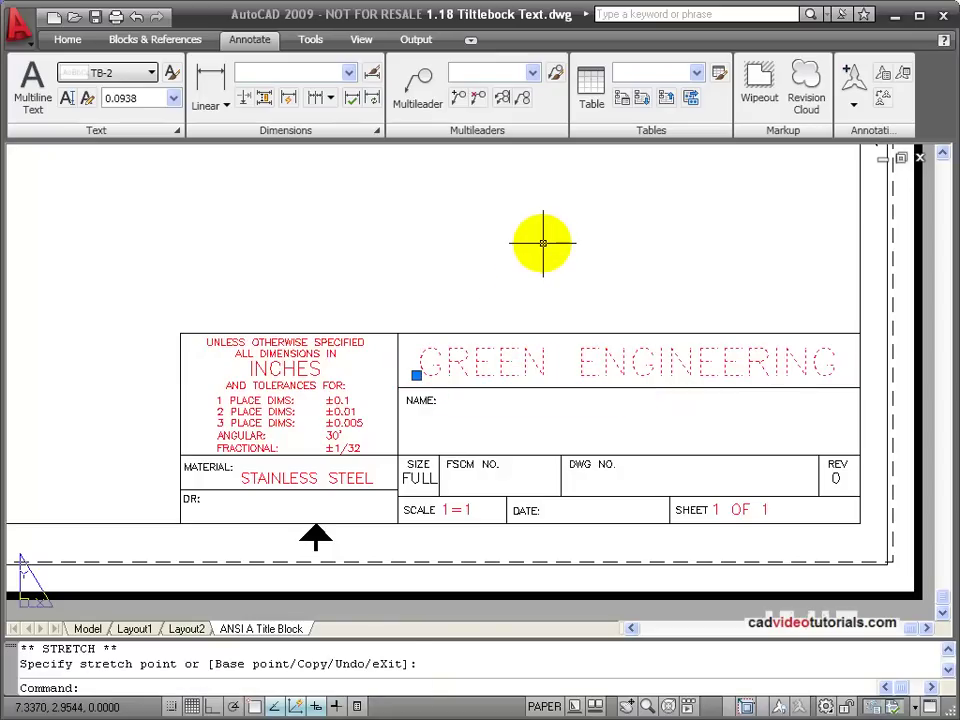
pyautogui.press('Escape')
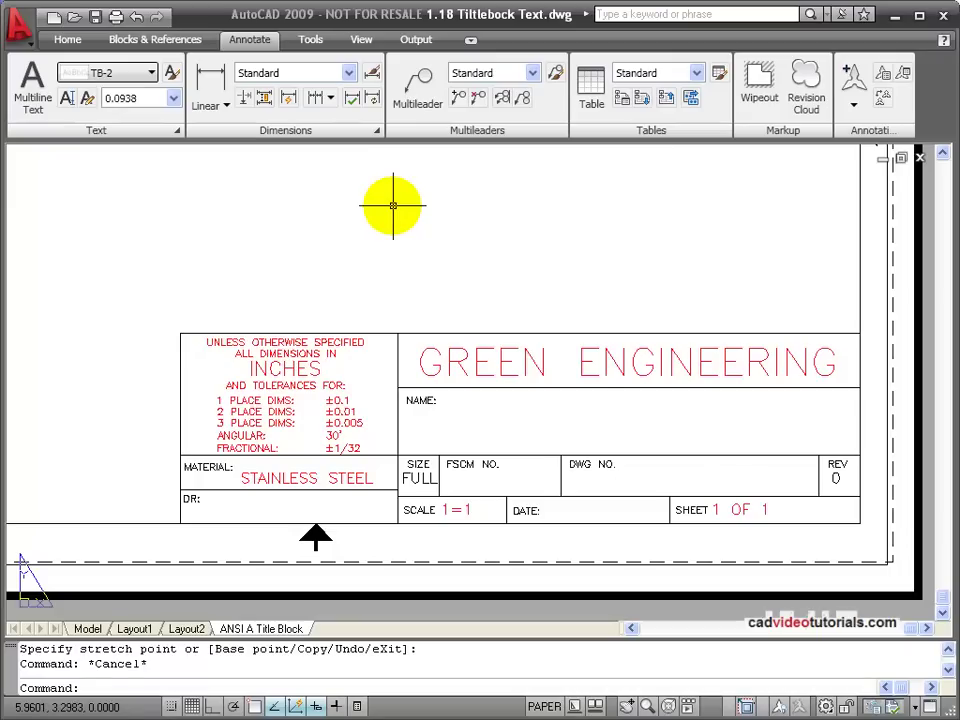
pyautogui.press('Delete')
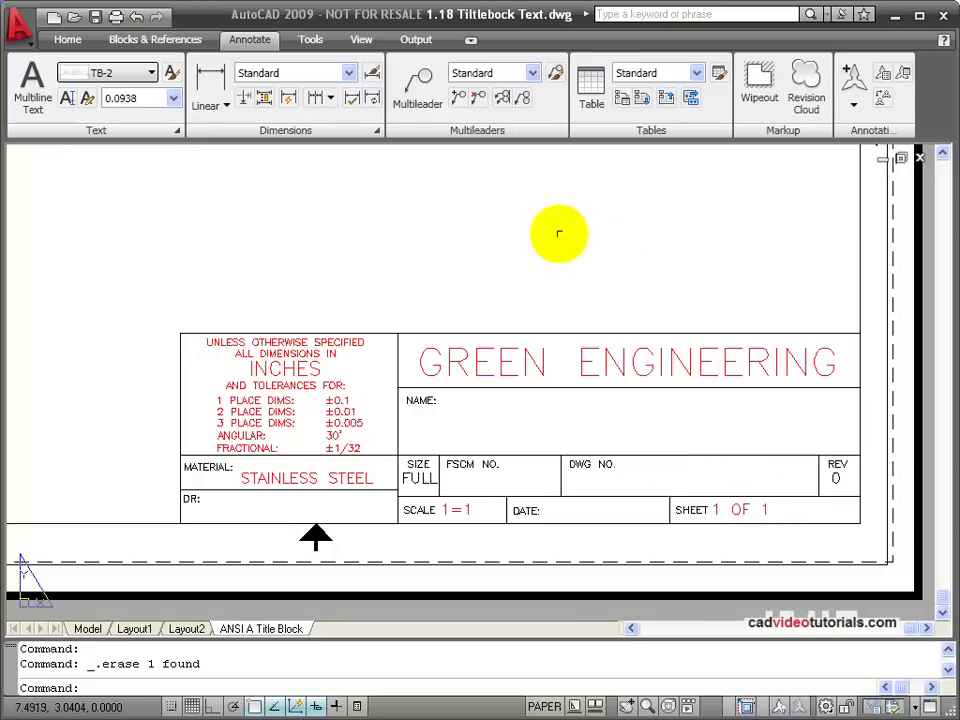
# - Place single-line text '242-2008', Middle Right justified at 0° rotation, against the DWG NO. cell's right edge
pyautogui.click(68, 99)
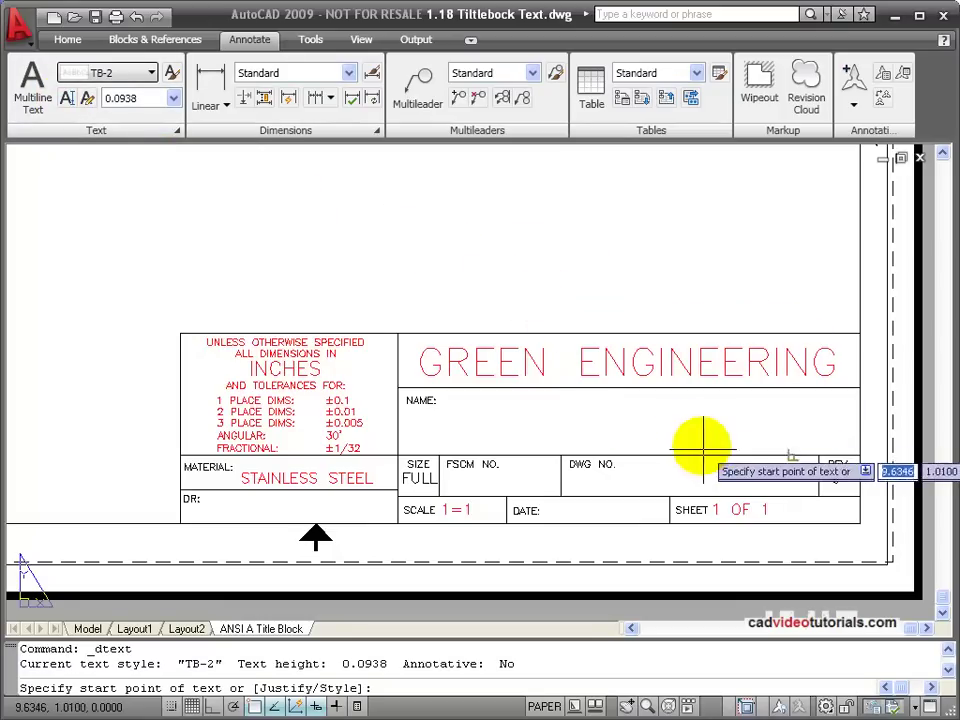
pyautogui.rightClick(487, 279)
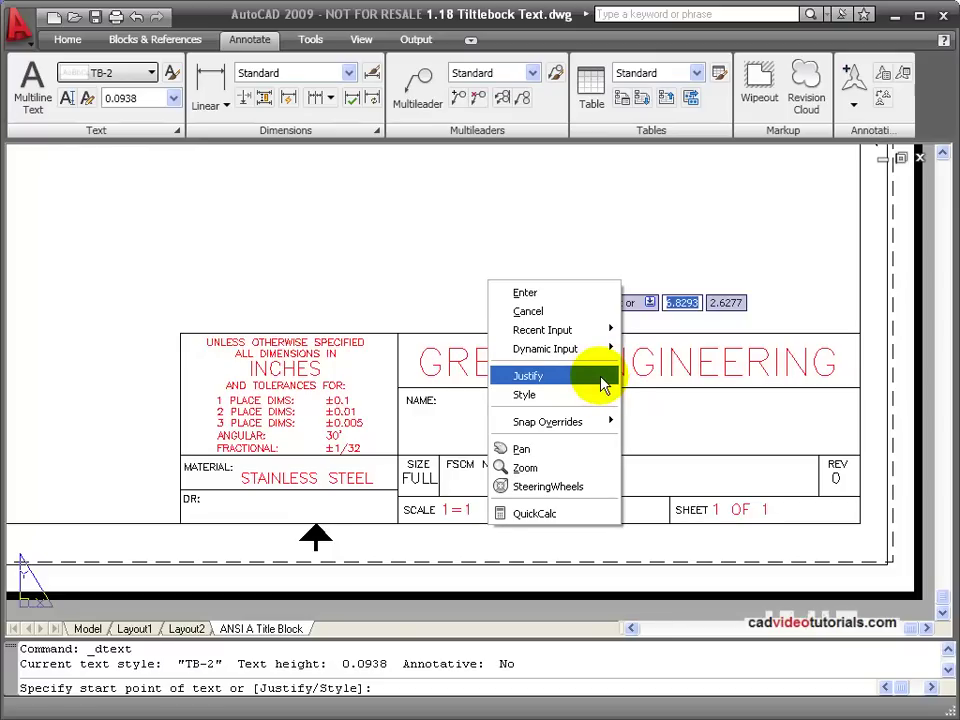
pyautogui.click(604, 378)
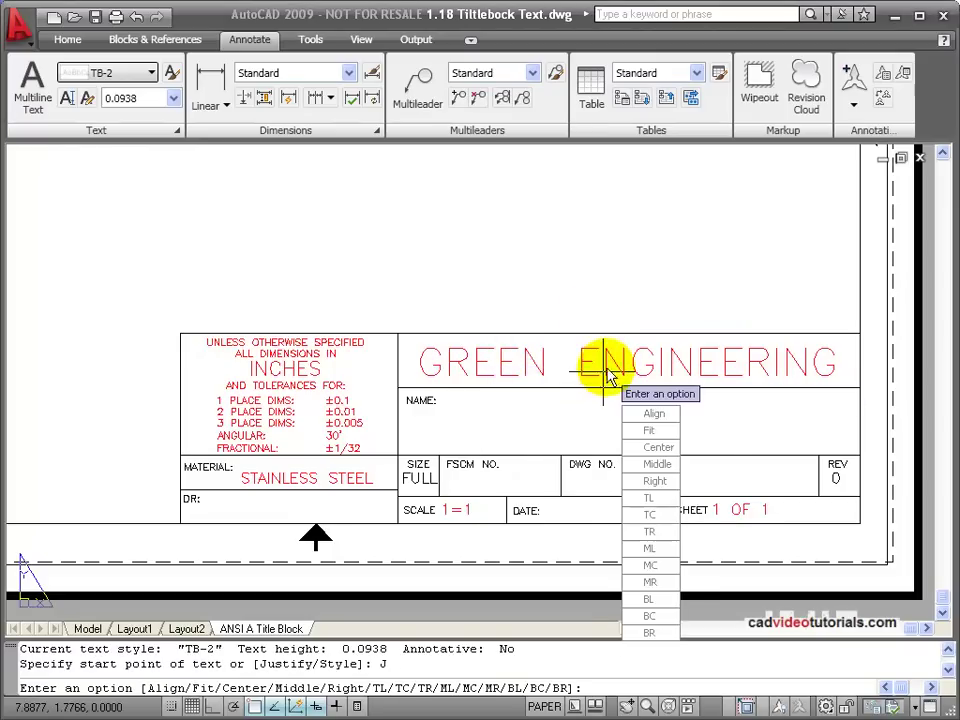
pyautogui.click(660, 583)
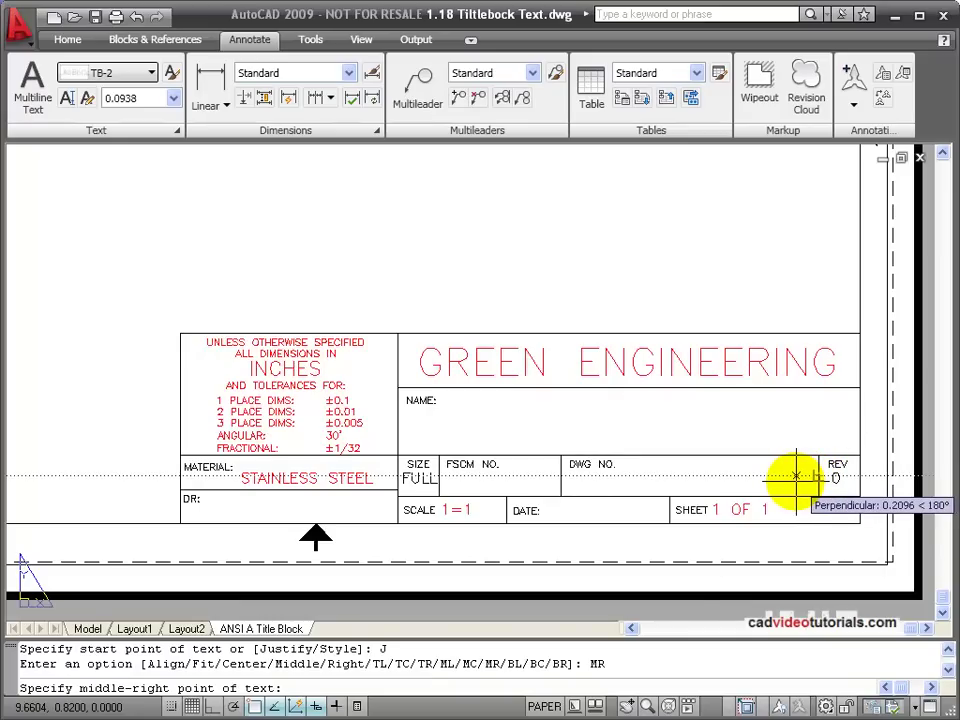
pyautogui.click(796, 482)
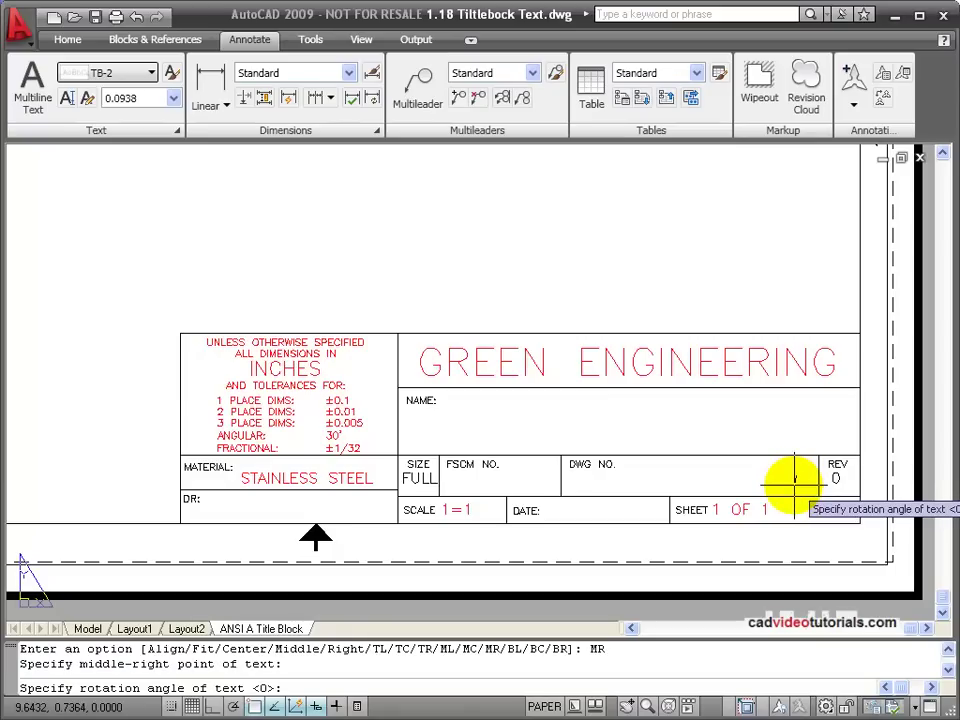
pyautogui.press('Return')
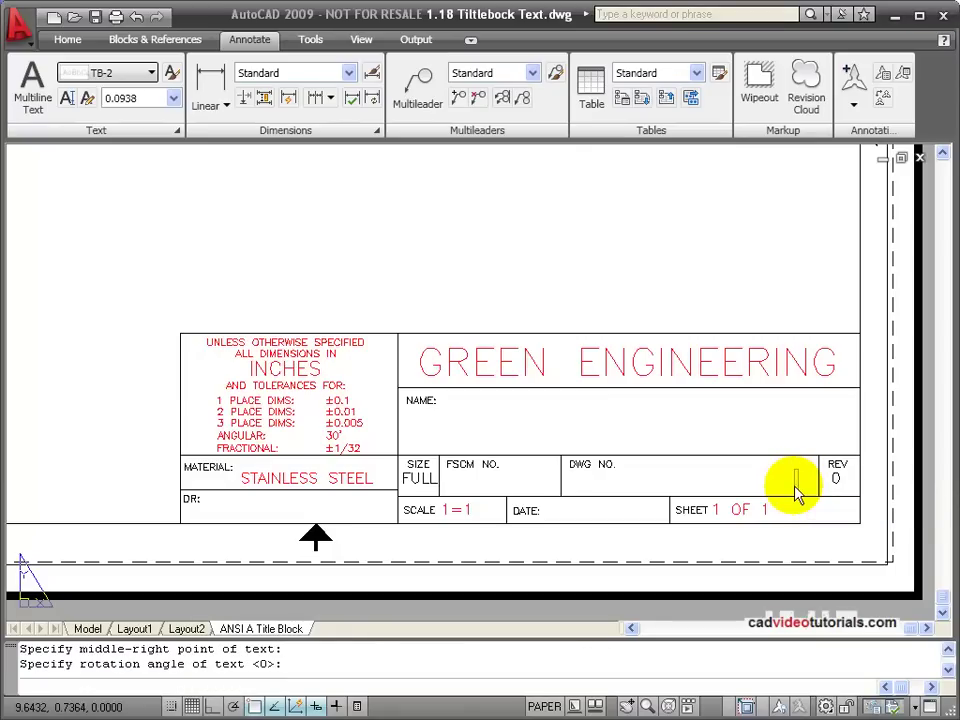
pyautogui.write('242-2008')
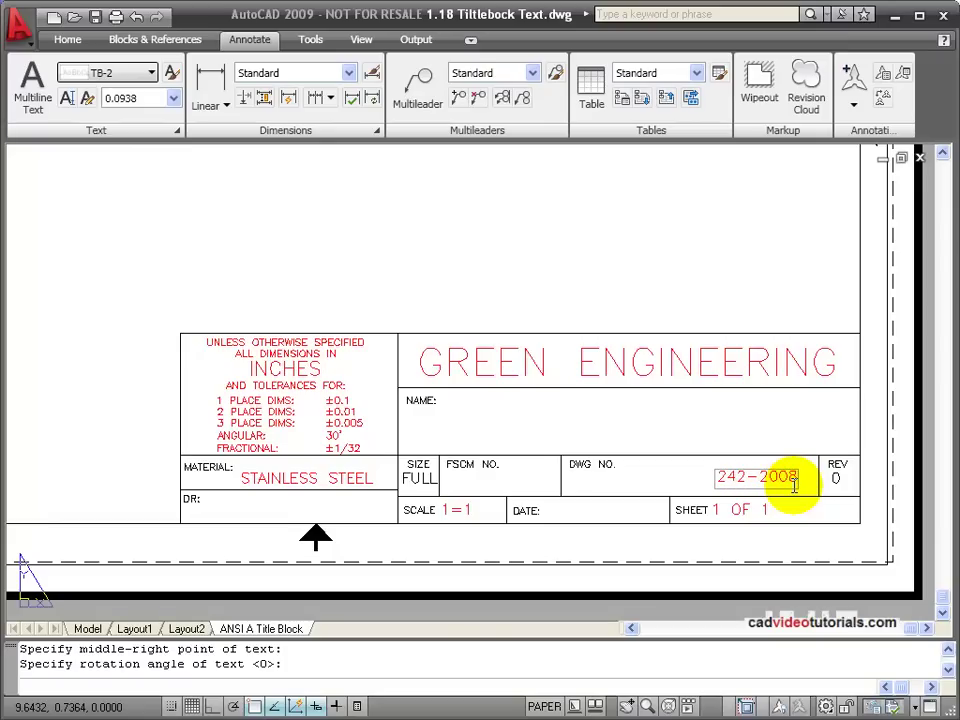
pyautogui.press('Return')
pyautogui.press('Return')
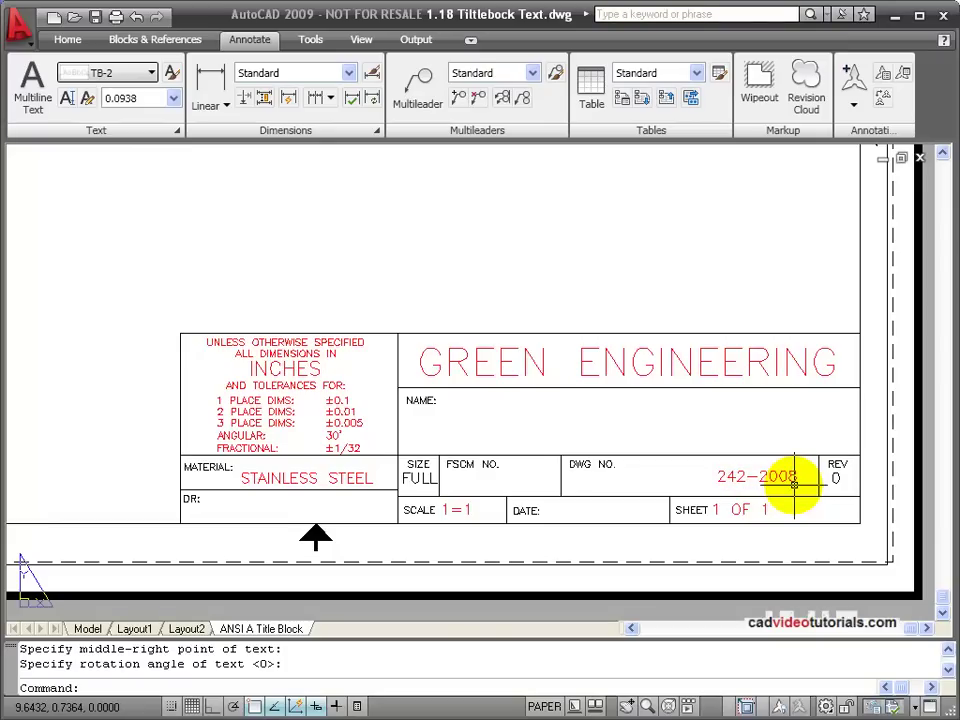